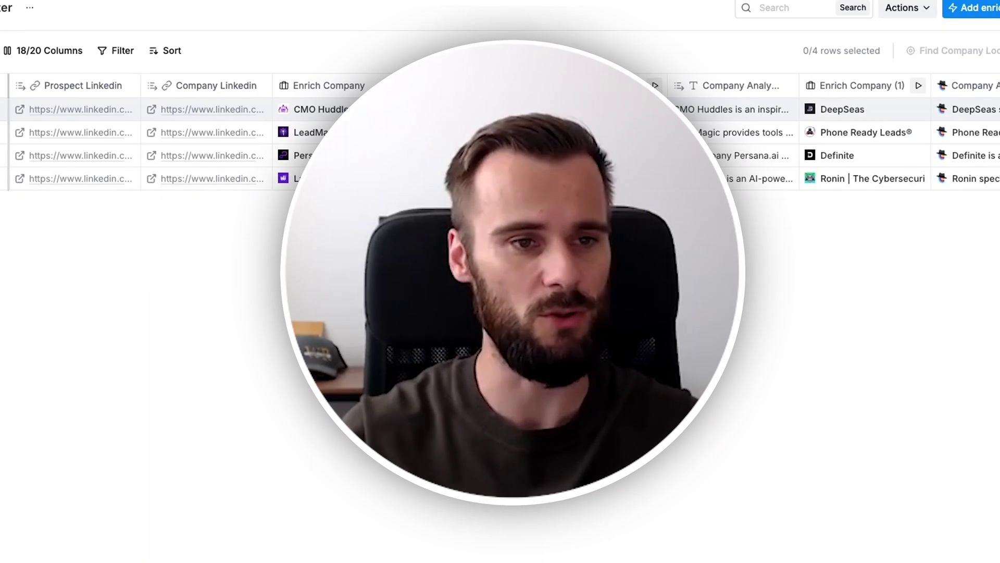
Scroll back and forth across the ClayMBA.com Writer table to survey its enrichment columns.
{"action": "scroll", "coordinate": [330, 523], "scroll_direction": "right", "scroll_amount": 3}
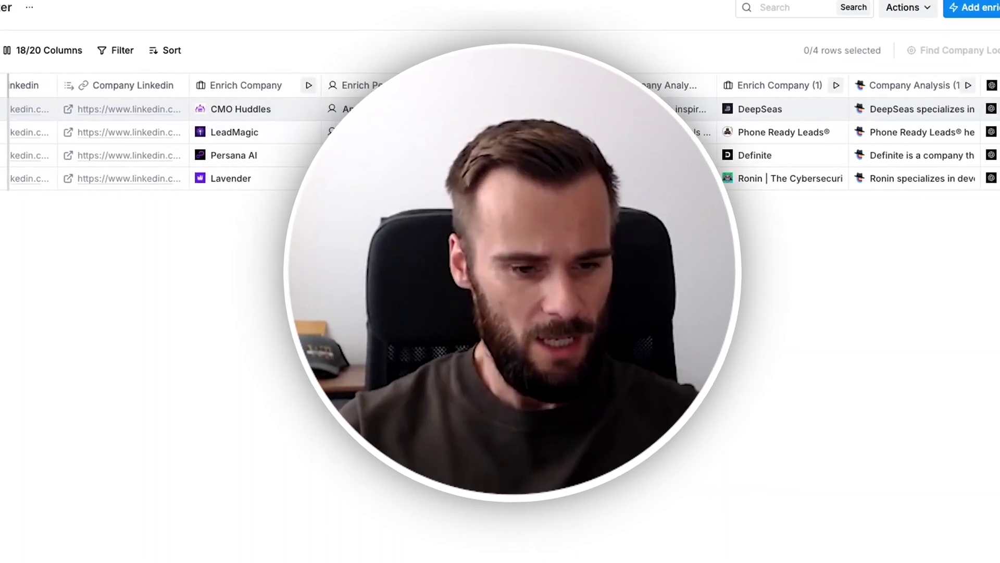
{"action": "scroll", "coordinate": [297, 404], "scroll_direction": "right", "scroll_amount": 2}
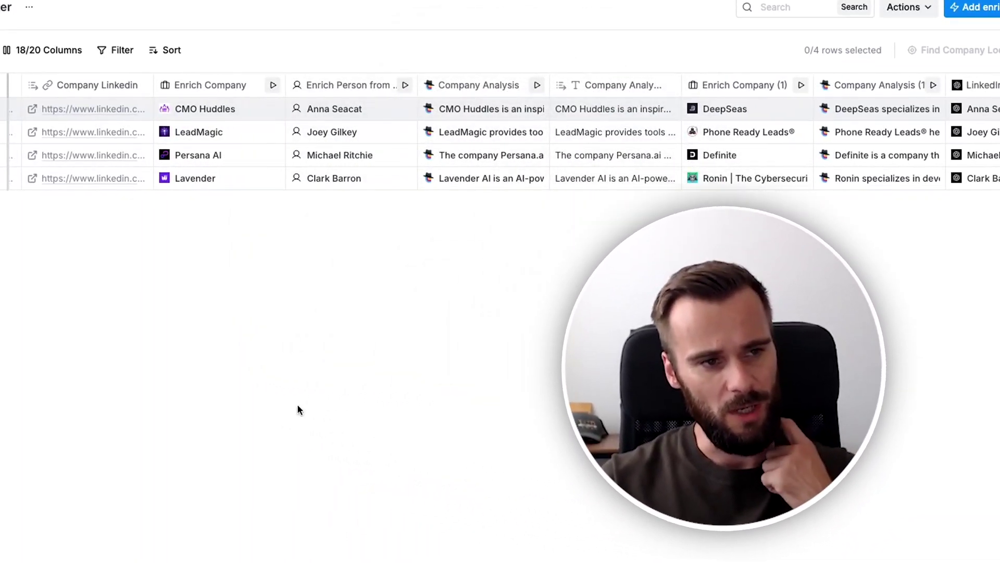
{"action": "scroll", "coordinate": [146, 350], "scroll_direction": "left", "scroll_amount": 6}
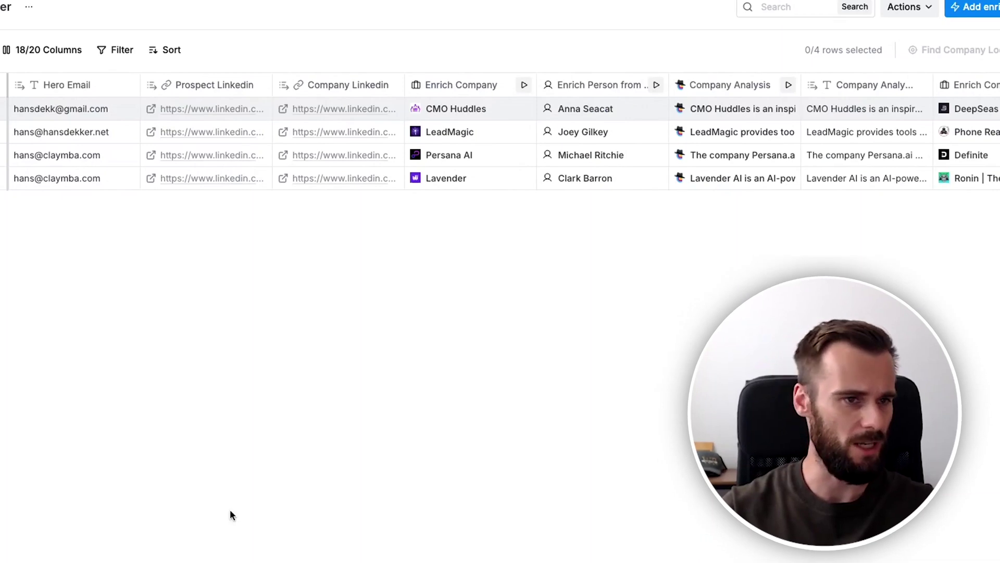
{"action": "scroll", "coordinate": [232, 515], "scroll_direction": "right", "scroll_amount": 7}
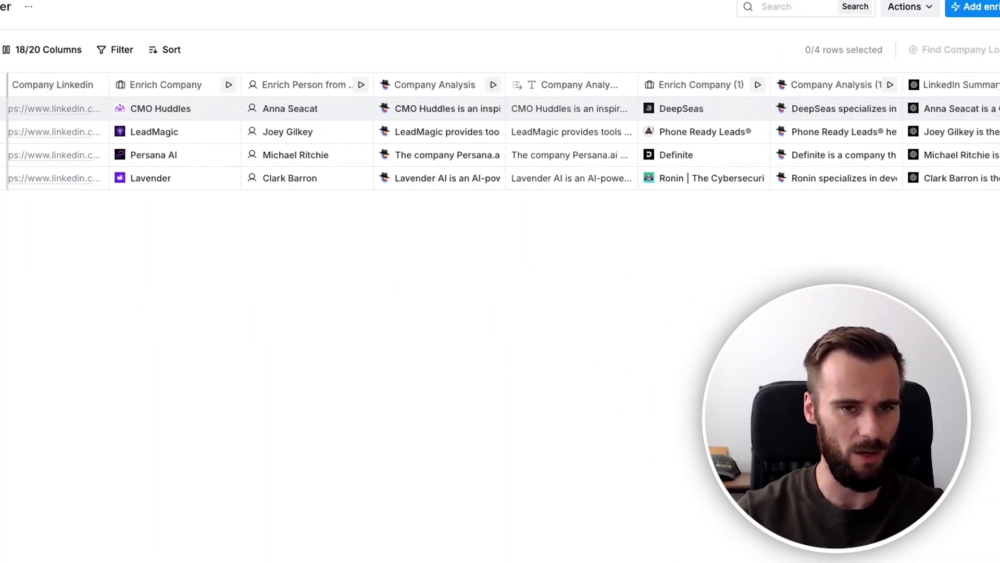
{"action": "scroll", "coordinate": [347, 328], "scroll_direction": "right", "scroll_amount": 3}
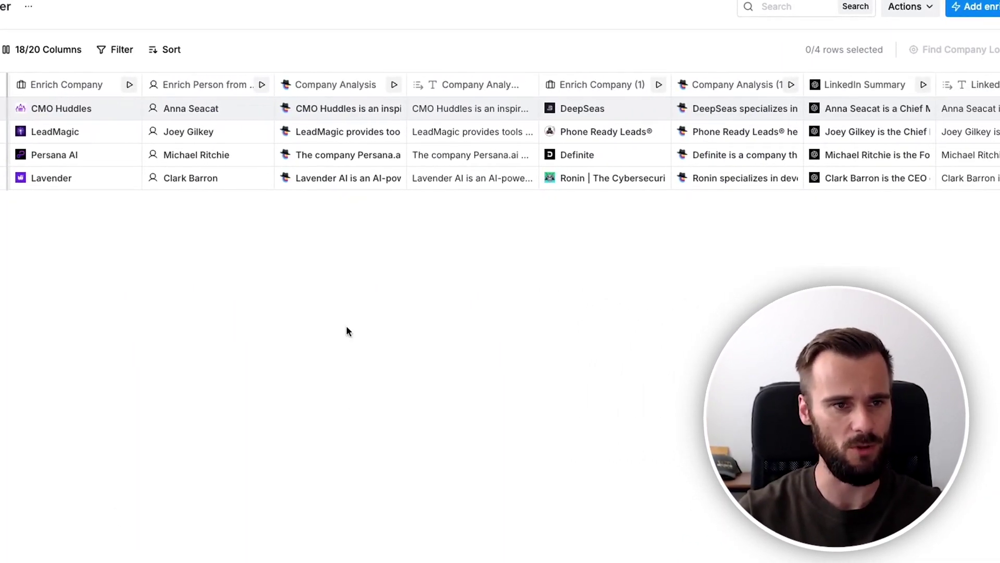
{"action": "scroll", "coordinate": [500, 143], "scroll_direction": "left", "scroll_amount": 2}
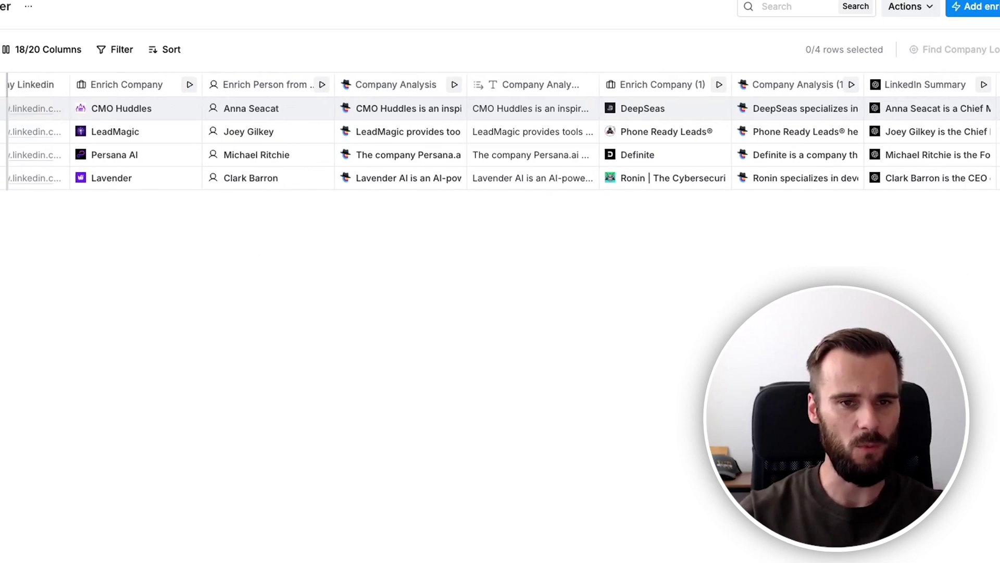
{"action": "scroll", "coordinate": [500, 143], "scroll_direction": "right", "scroll_amount": 2}
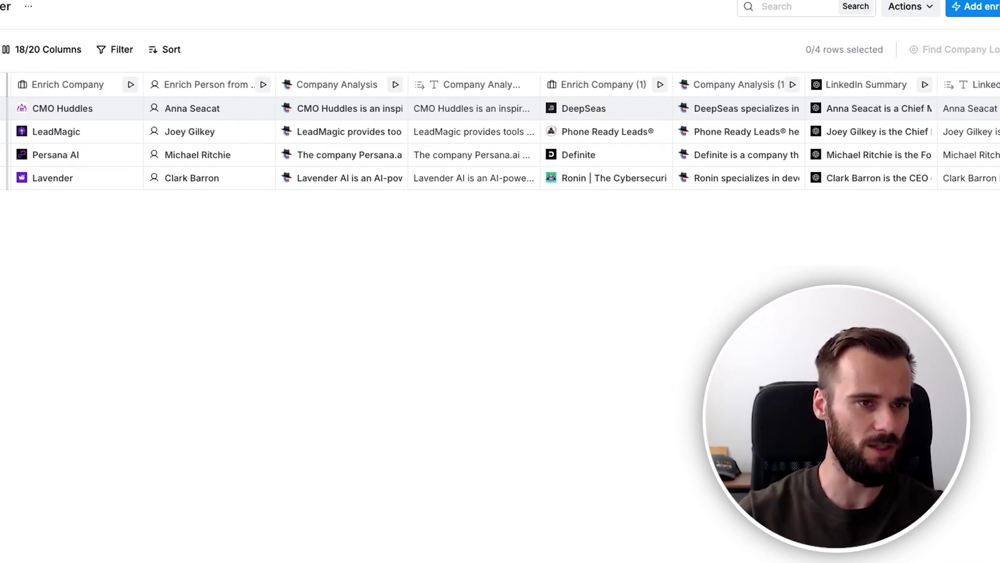
{"action": "scroll", "coordinate": [500, 143], "scroll_direction": "right", "scroll_amount": 1}
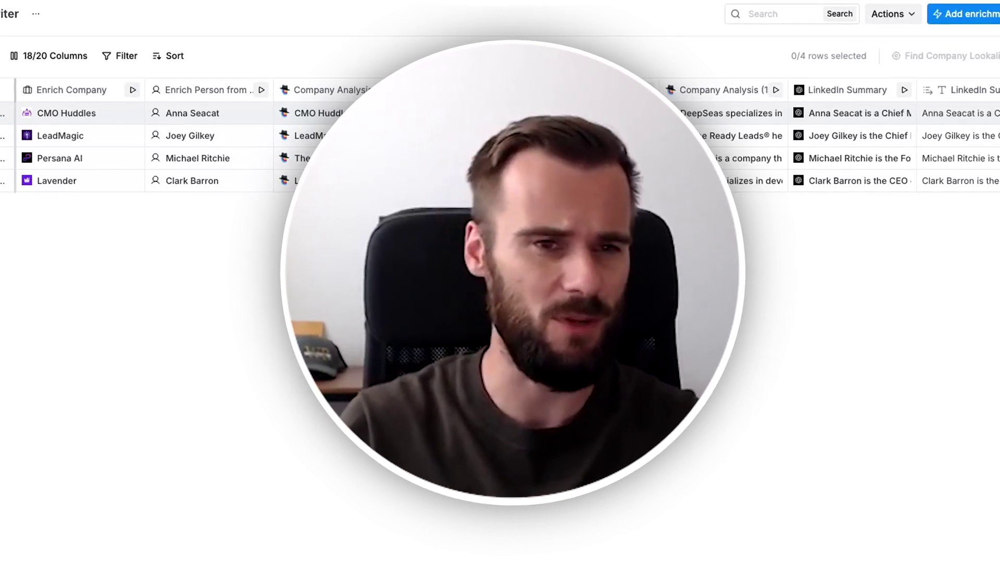
{"action": "scroll", "coordinate": [500, 145], "scroll_direction": "left", "scroll_amount": 4}
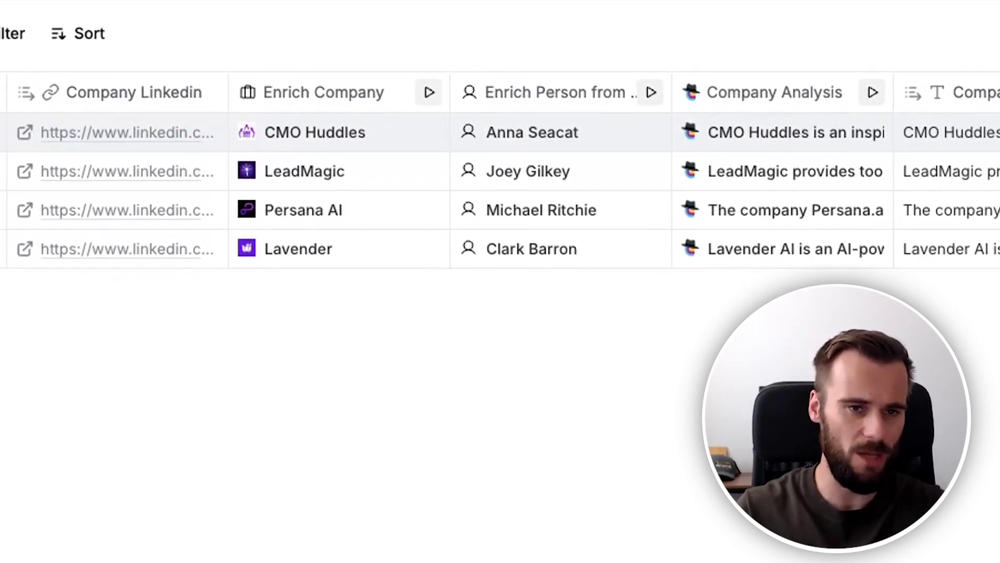
{"action": "scroll", "coordinate": [500, 172], "scroll_direction": "right", "scroll_amount": 5}
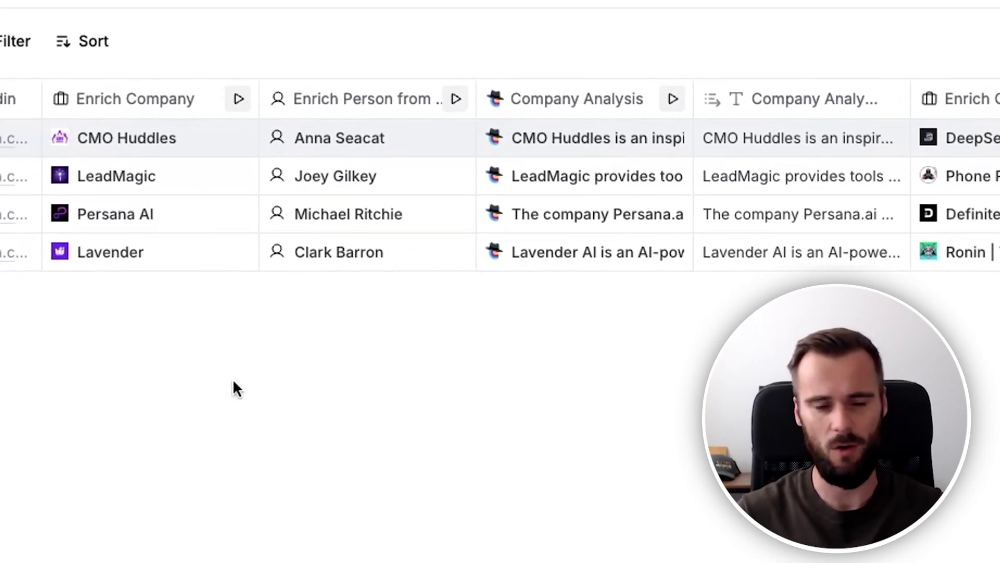
{"action": "scroll", "coordinate": [396, 298], "scroll_direction": "right", "scroll_amount": 5}
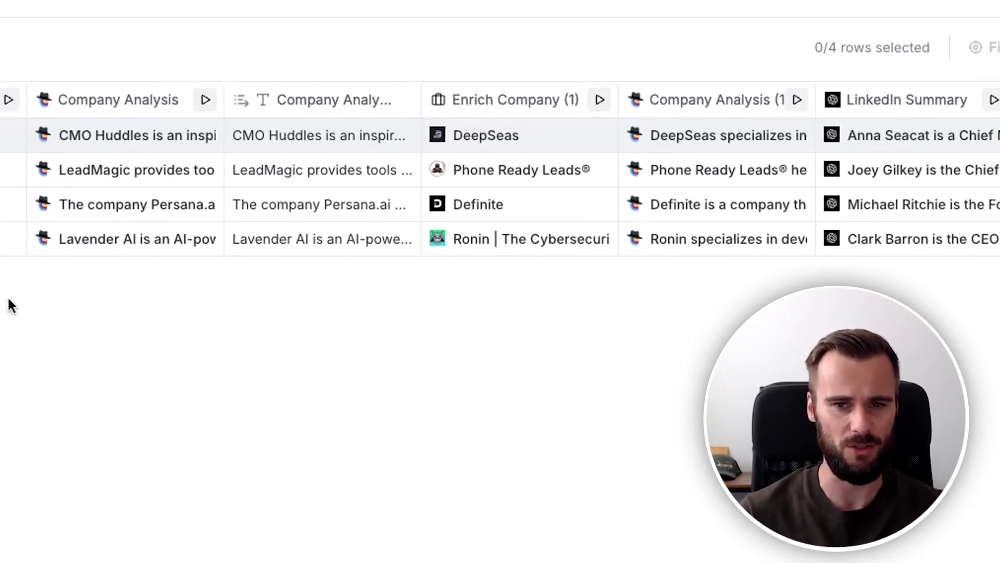
View the Company Analysis column's web researcher mission prompt, then close its settings.
{"action": "left_click", "coordinate": [83, 130]}
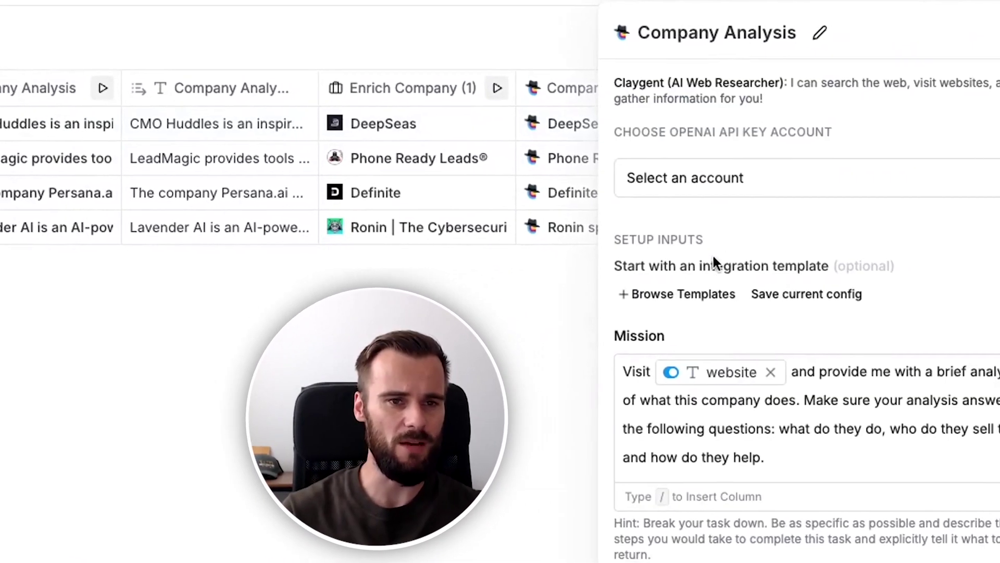
{"action": "left_click", "coordinate": [704, 422]}
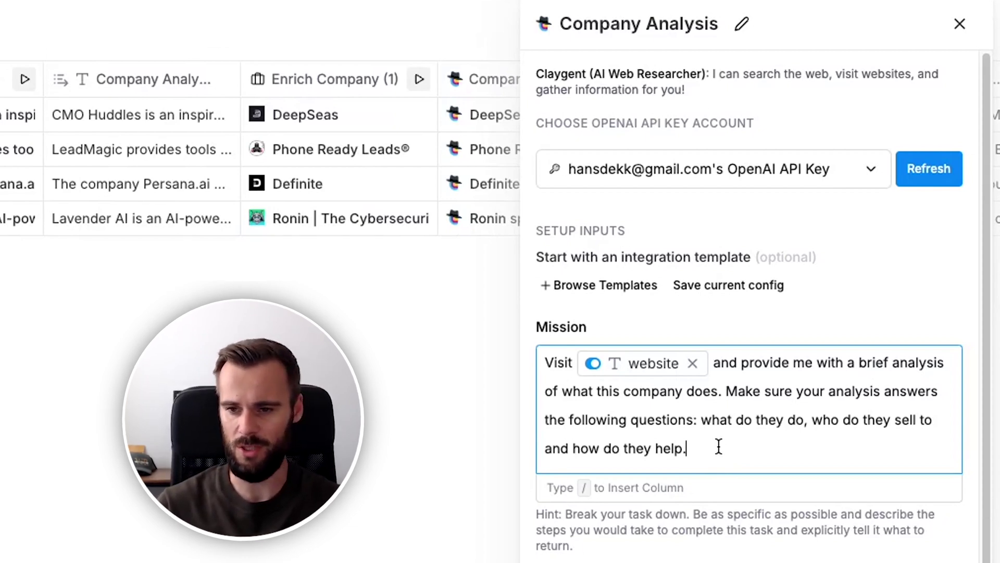
{"action": "left_click", "coordinate": [959, 25]}
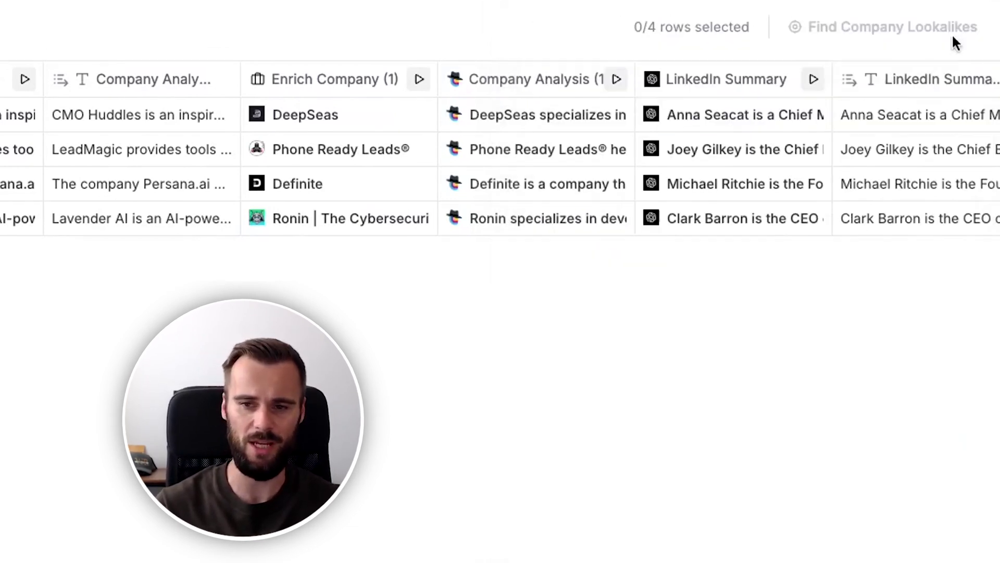
Expand the CMO Huddles company analysis cell, read it through, and dismiss it.
{"action": "double_click", "coordinate": [101, 115]}
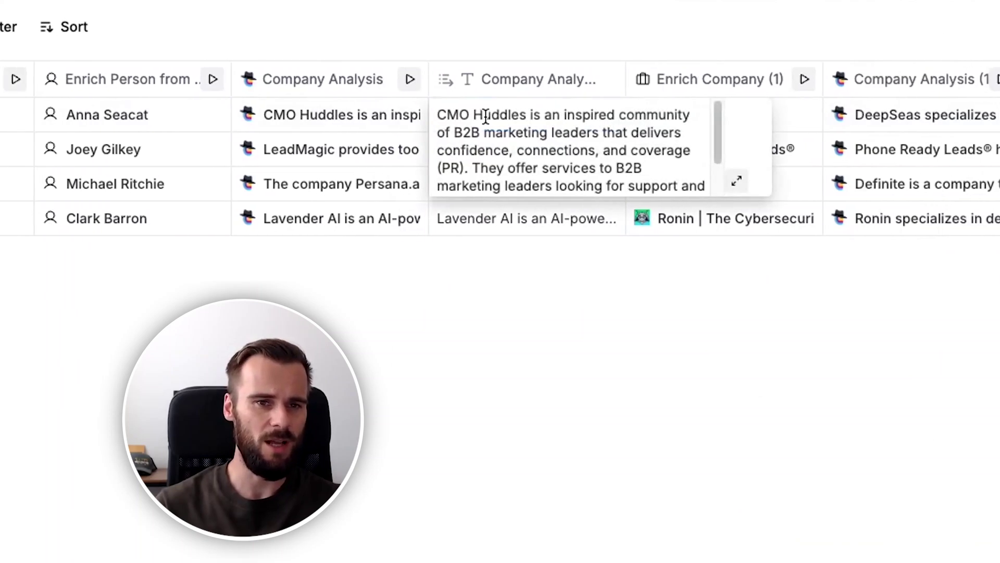
{"action": "scroll", "coordinate": [588, 151], "scroll_direction": "down", "scroll_amount": 1}
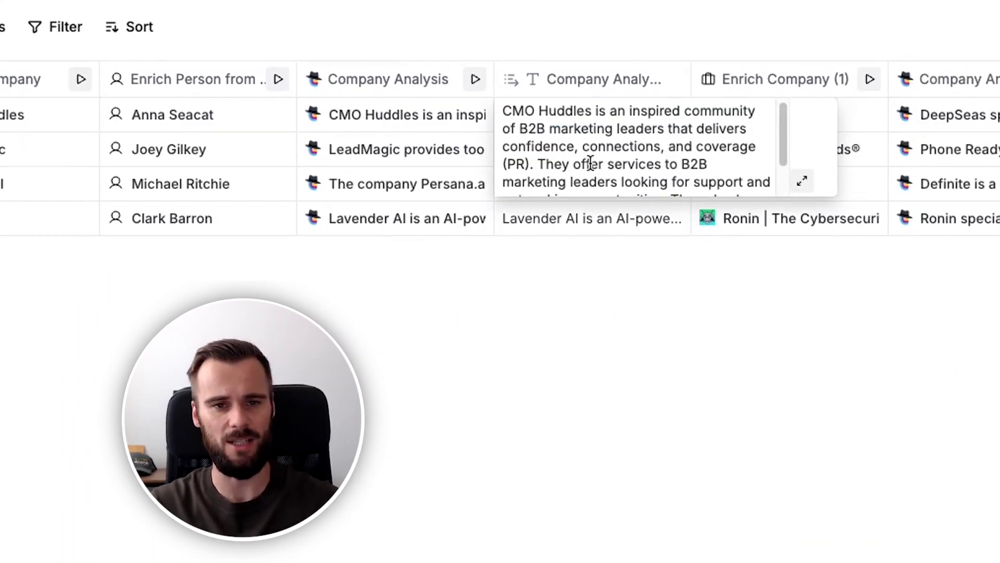
{"action": "scroll", "coordinate": [590, 165], "scroll_direction": "down", "scroll_amount": 3}
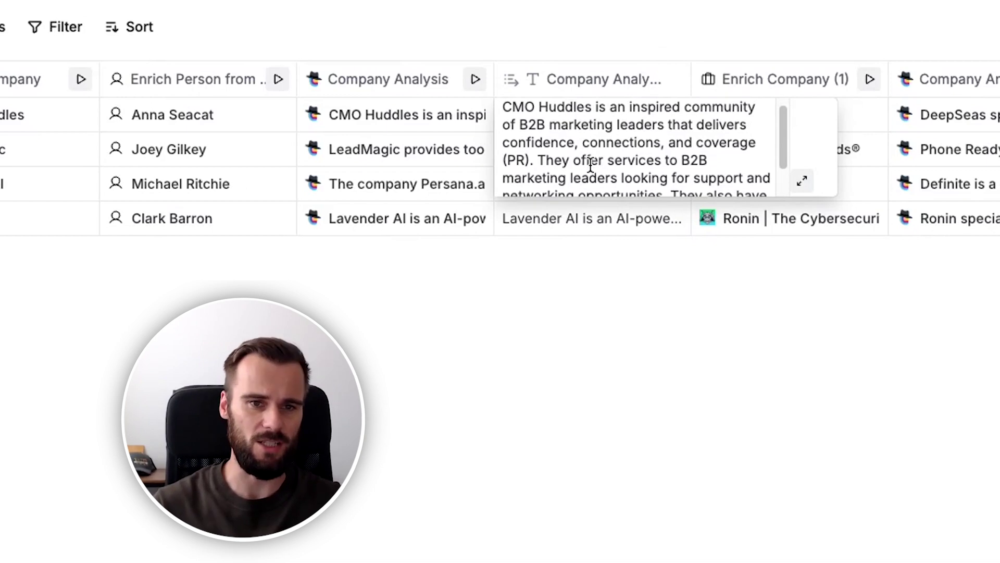
{"action": "scroll", "coordinate": [590, 166], "scroll_direction": "down", "scroll_amount": 1}
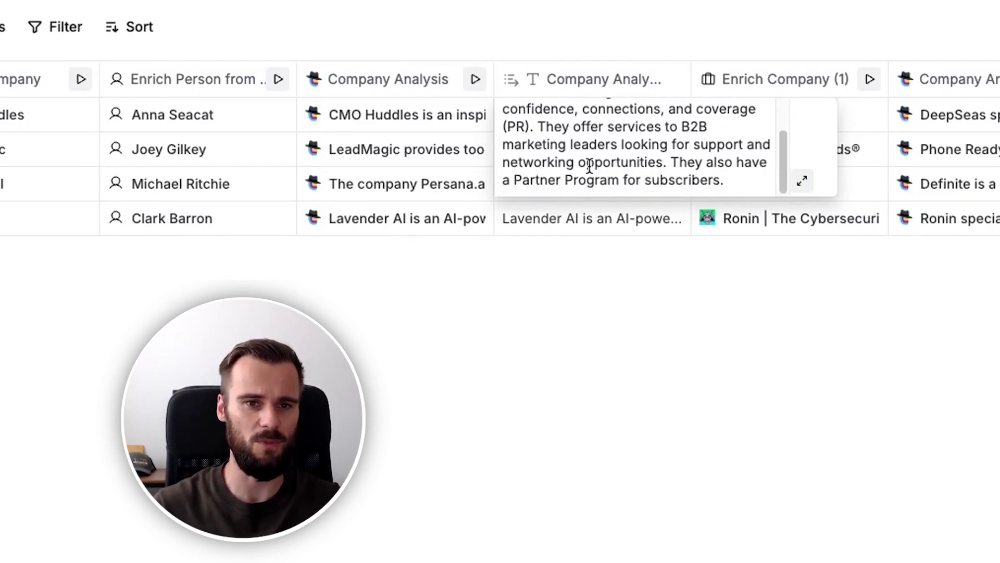
{"action": "left_click", "coordinate": [543, 316]}
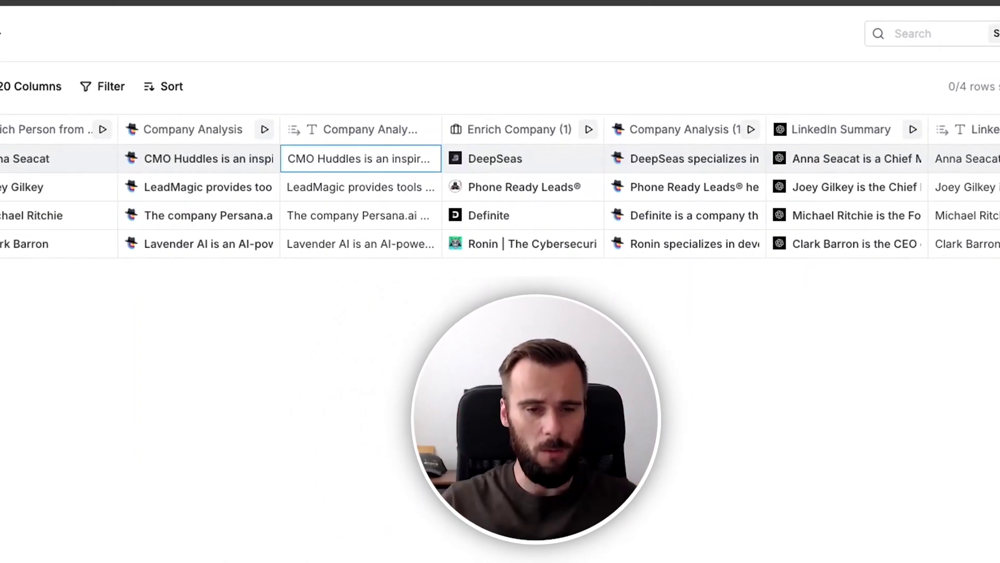
{"action": "scroll", "coordinate": [500, 203], "scroll_direction": "right", "scroll_amount": 5}
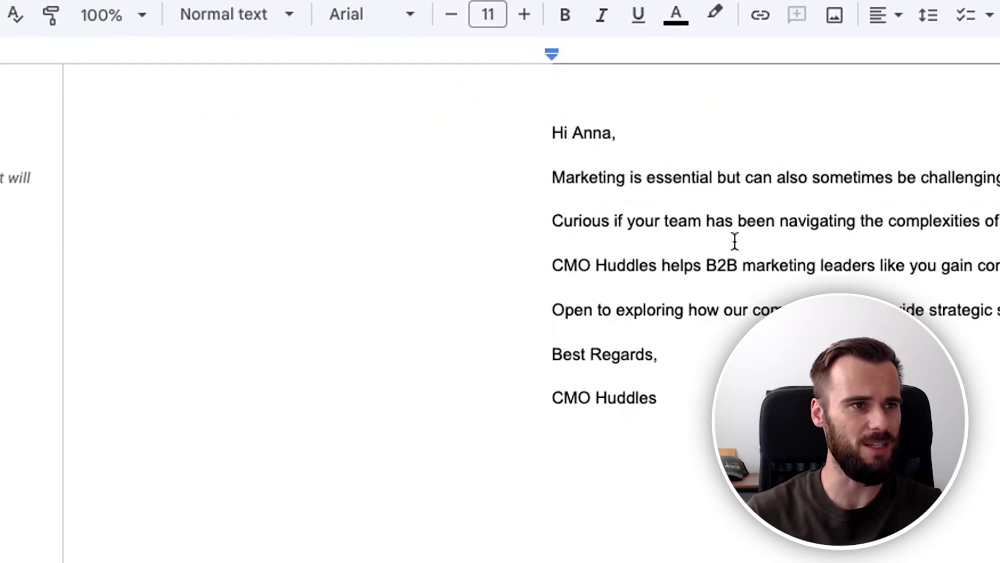
{"action": "left_click_drag", "start_coordinate": [424, 185], "coordinate": [573, 188]}
{"action": "left_click", "coordinate": [581, 174]}
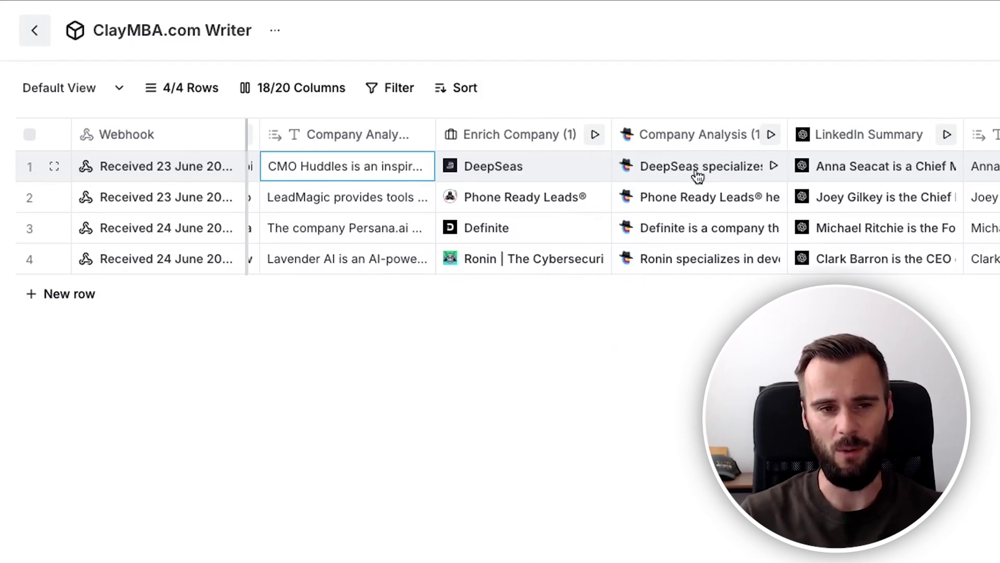
Dismiss the Company Analysis (1) column options and move right toward the LinkedIn Summary column.
{"action": "left_click", "coordinate": [693, 138]}
{"action": "left_click", "coordinate": [693, 138]}
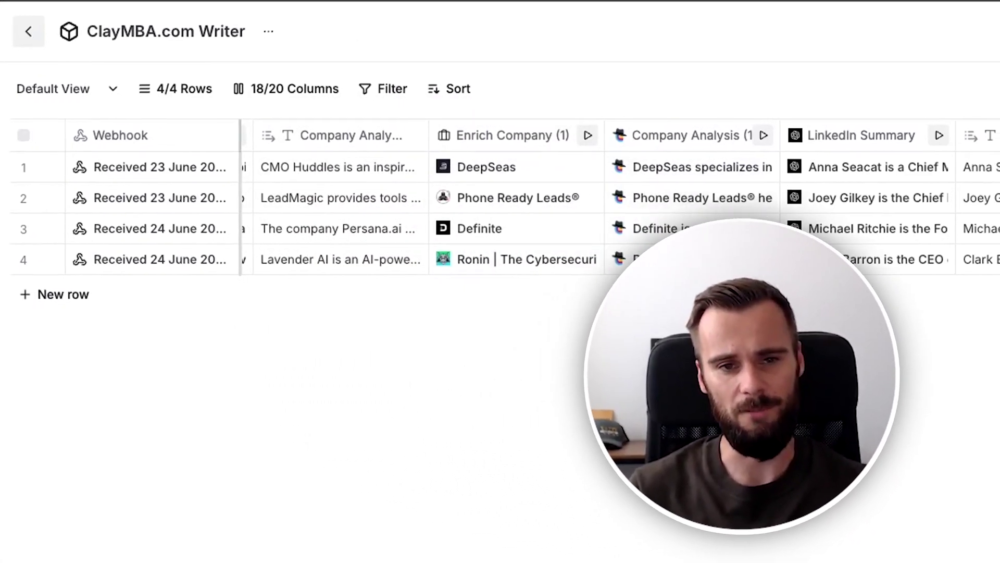
{"action": "scroll", "coordinate": [530, 325], "scroll_direction": "right", "scroll_amount": 3}
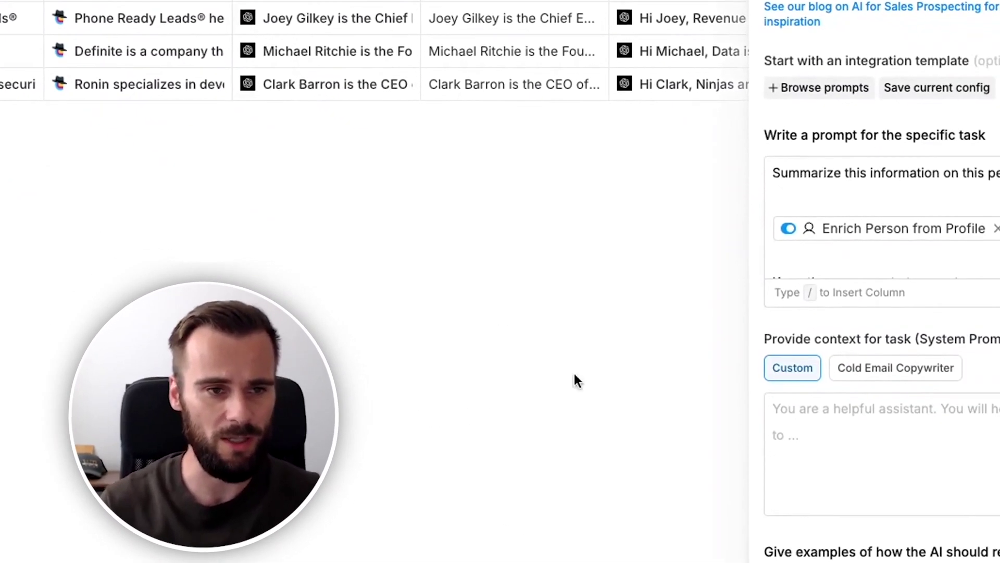
Expand the LinkedIn Summary prompt box to read the full ChatGPT prompt.
{"action": "mouse_move", "coordinate": [678, 191]}
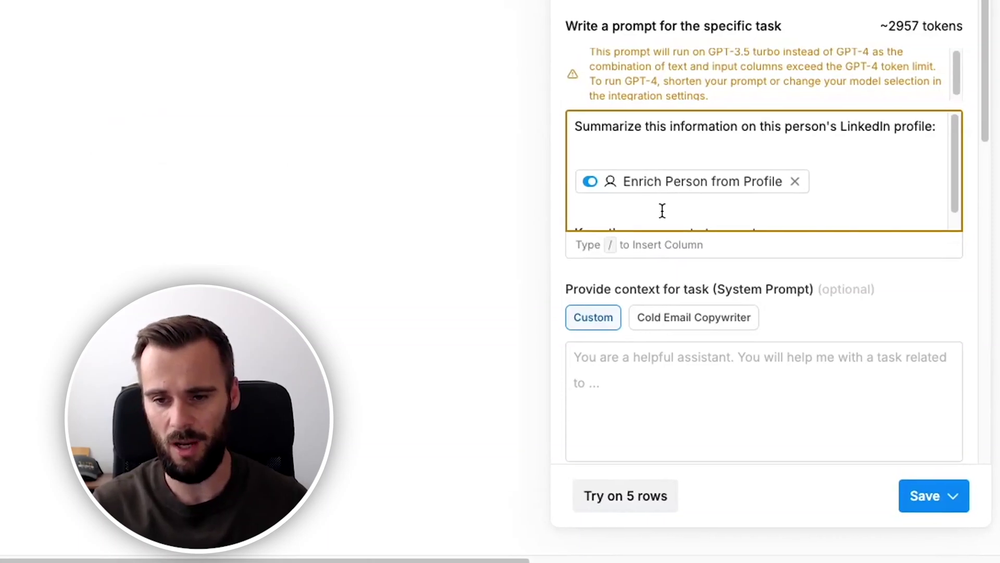
{"action": "left_click", "coordinate": [661, 208]}
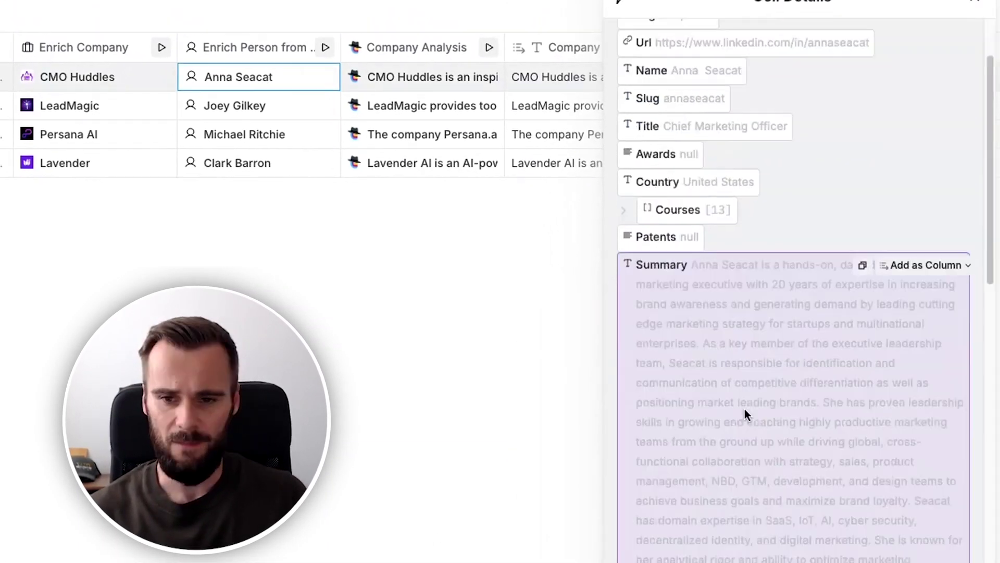
{"action": "scroll", "coordinate": [748, 412], "scroll_direction": "down", "scroll_amount": 5}
{"action": "scroll", "coordinate": [761, 375], "scroll_direction": "up", "scroll_amount": 2}
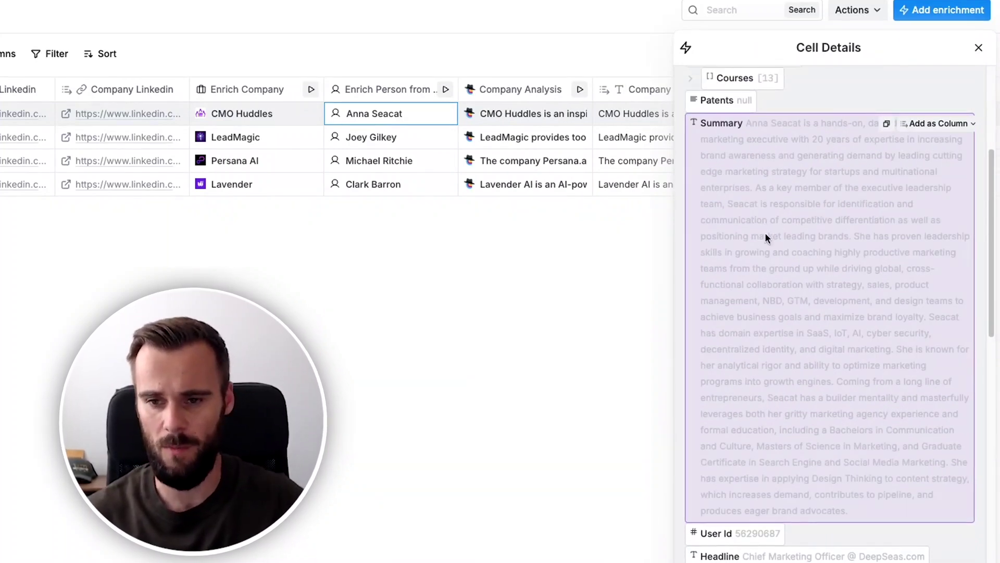
{"action": "left_click_drag", "start_coordinate": [748, 123], "coordinate": [824, 317]}
{"action": "left_click", "coordinate": [833, 340]}
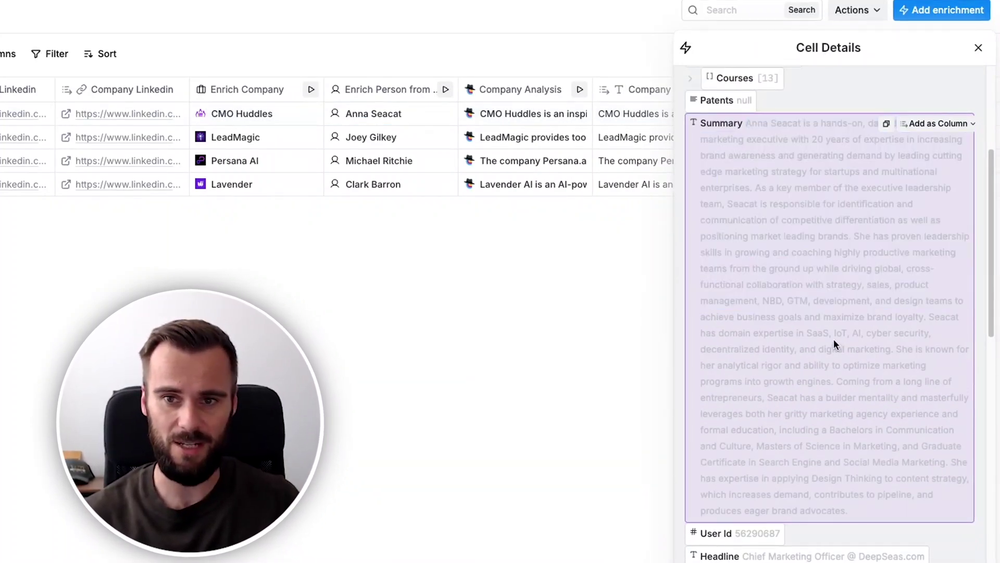
{"action": "scroll", "coordinate": [783, 312], "scroll_direction": "up", "scroll_amount": 5}
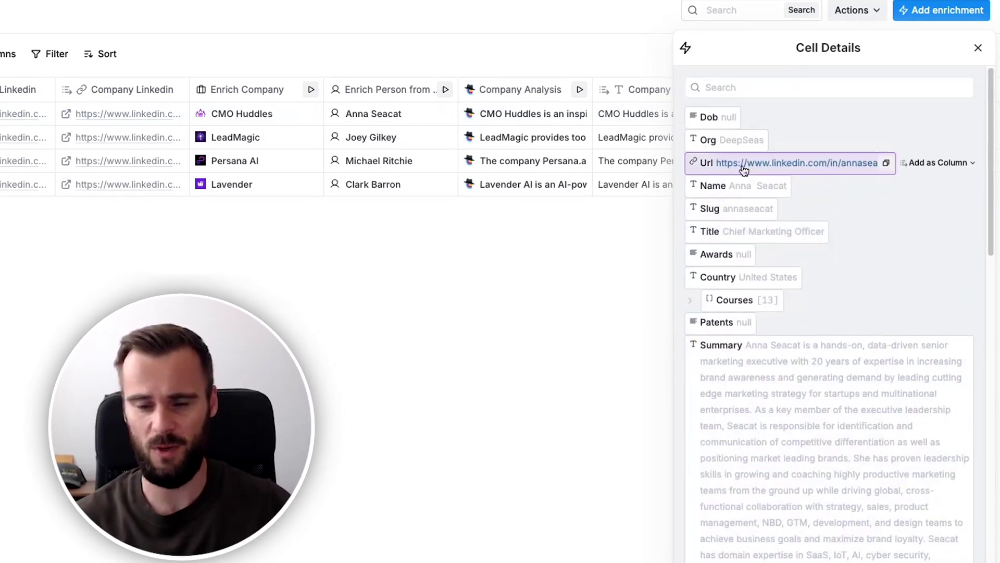
{"action": "scroll", "coordinate": [752, 248], "scroll_direction": "down", "scroll_amount": 8}
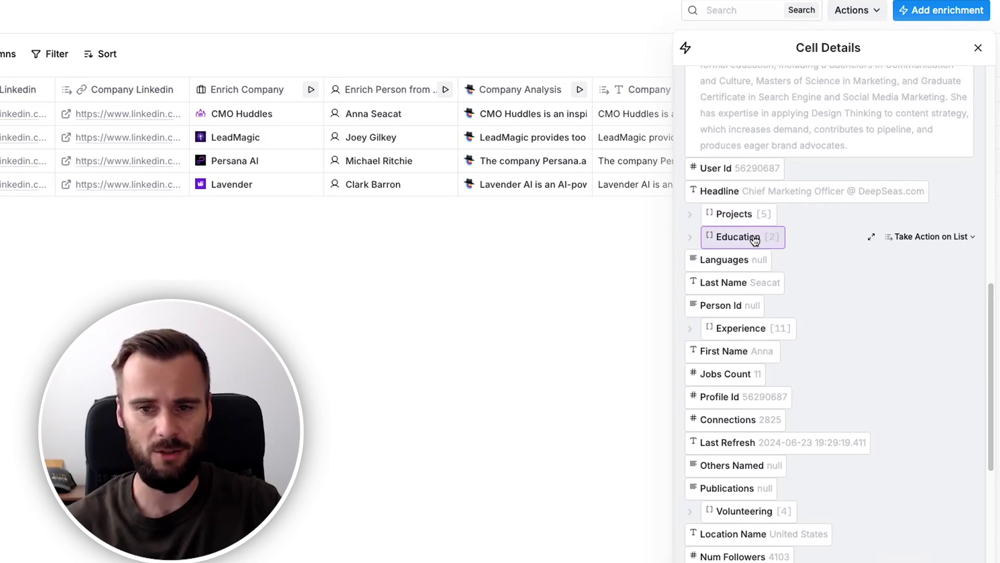
{"action": "scroll", "coordinate": [755, 261], "scroll_direction": "down", "scroll_amount": 5}
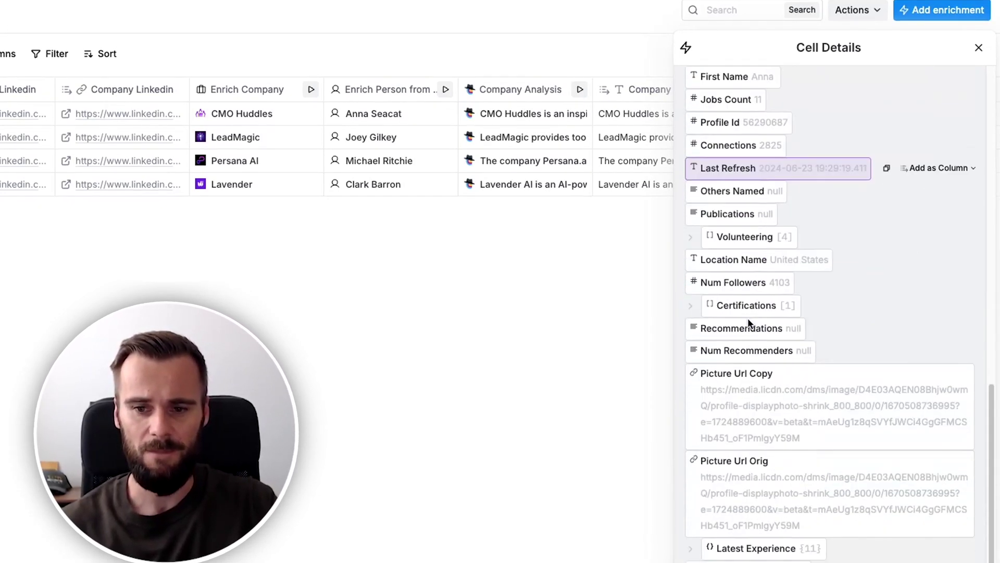
{"action": "scroll", "coordinate": [750, 325], "scroll_direction": "down", "scroll_amount": 1}
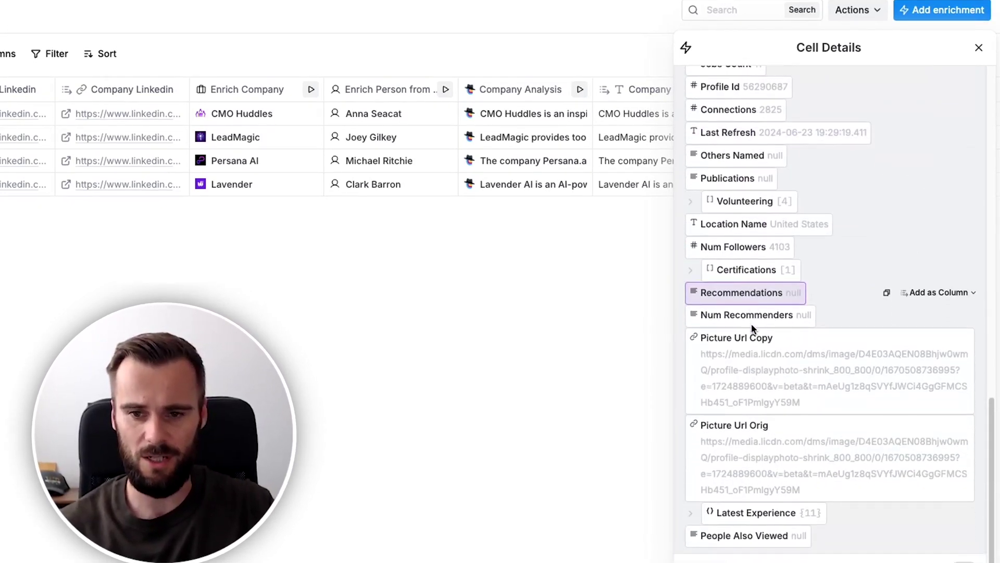
{"action": "left_click", "coordinate": [978, 52]}
{"action": "left_click_drag", "start_coordinate": [487, 530], "coordinate": [702, 527]}
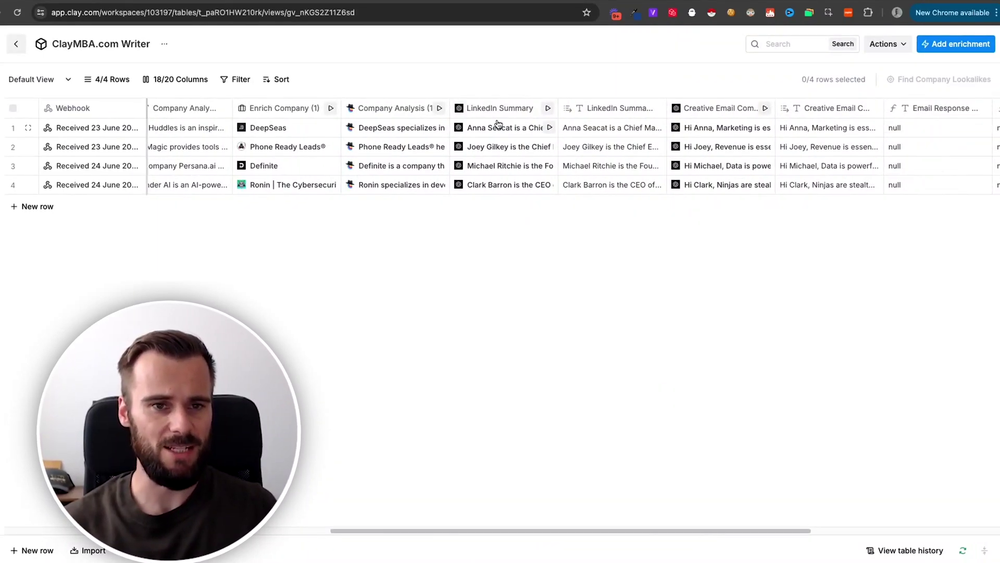
{"action": "left_click", "coordinate": [508, 109]}
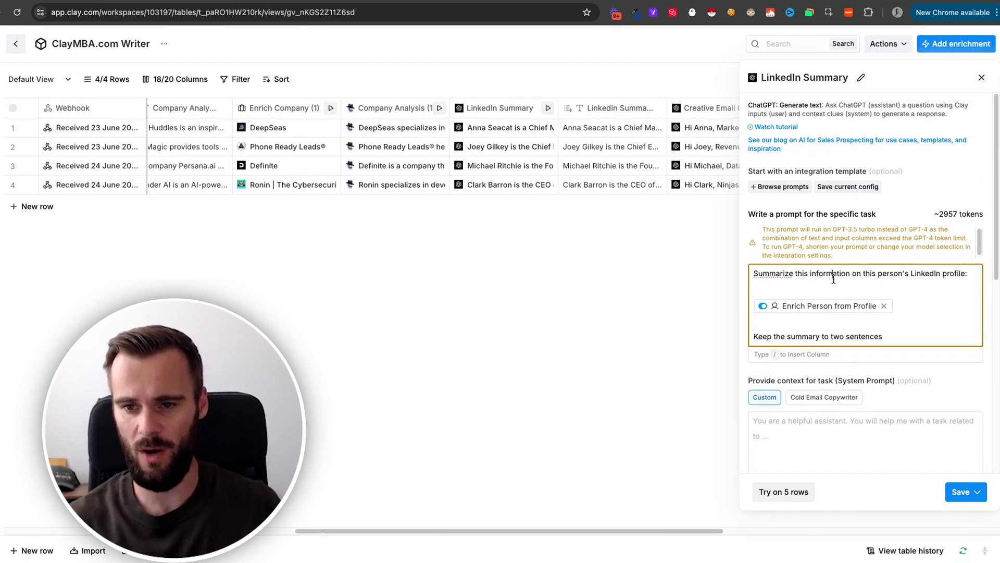
{"action": "scroll", "coordinate": [836, 284], "scroll_direction": "down", "scroll_amount": 1}
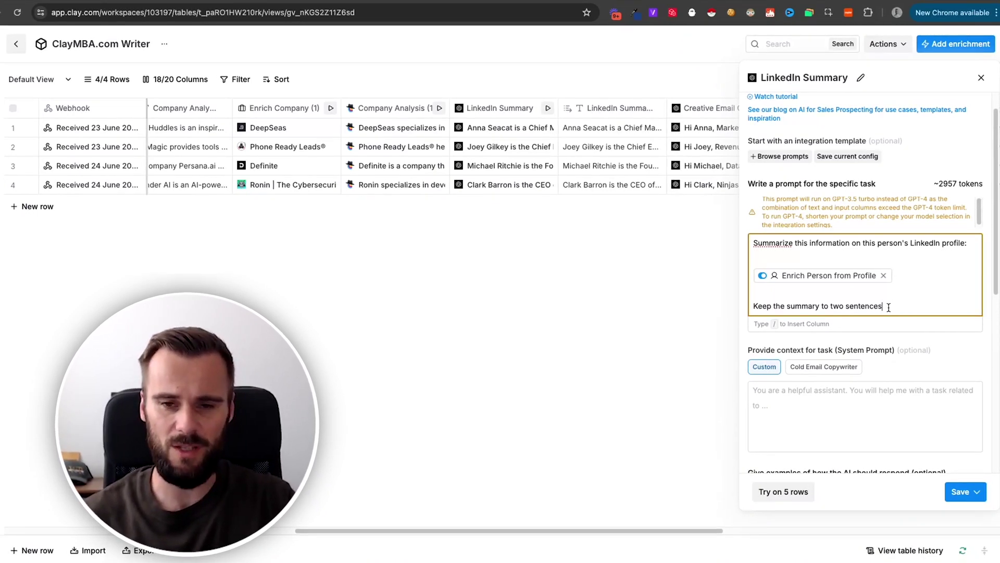
{"action": "left_click", "coordinate": [981, 80]}
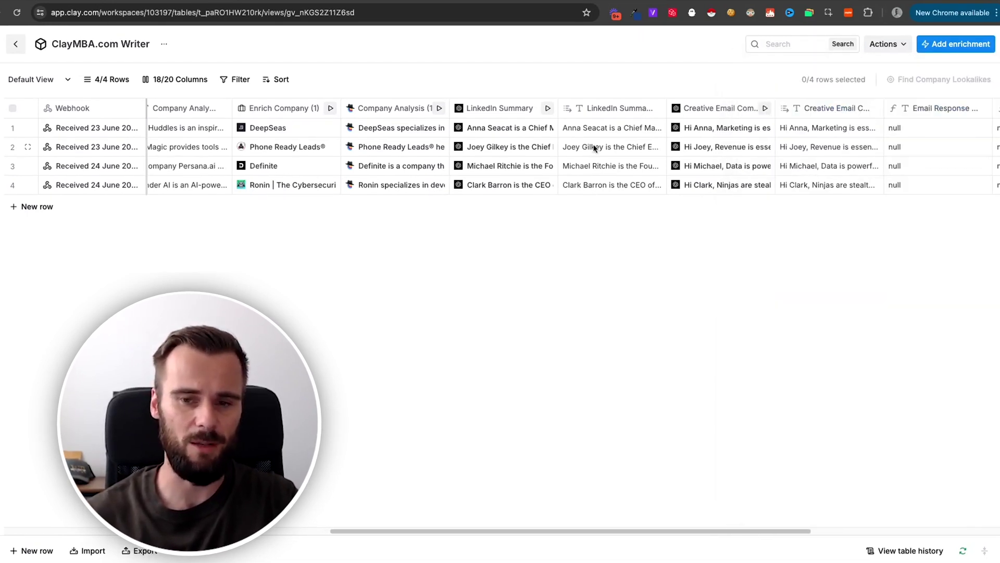
Expand and read row 1's full LinkedIn summary text.
{"action": "left_click", "coordinate": [605, 129]}
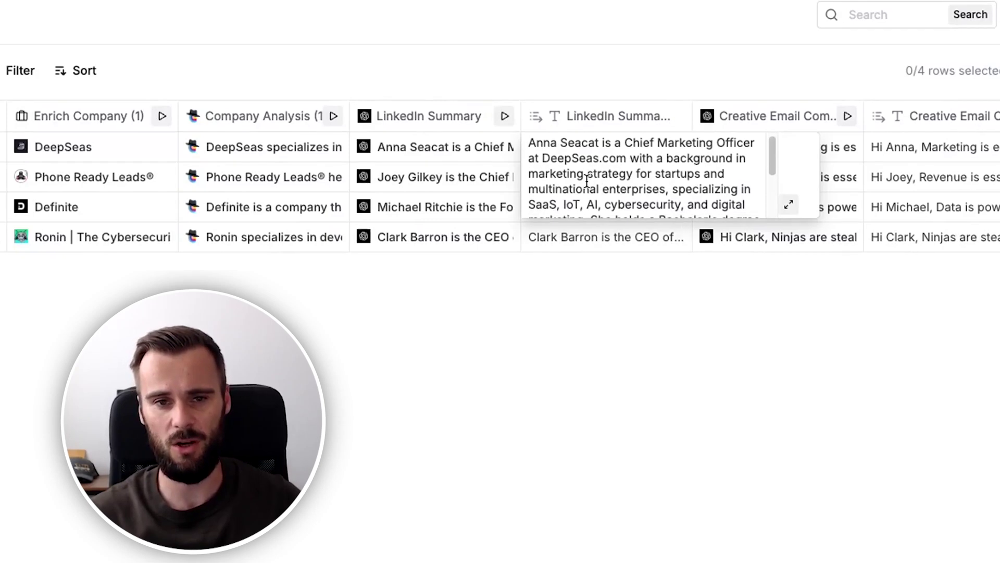
{"action": "scroll", "coordinate": [589, 182], "scroll_direction": "down", "scroll_amount": 1}
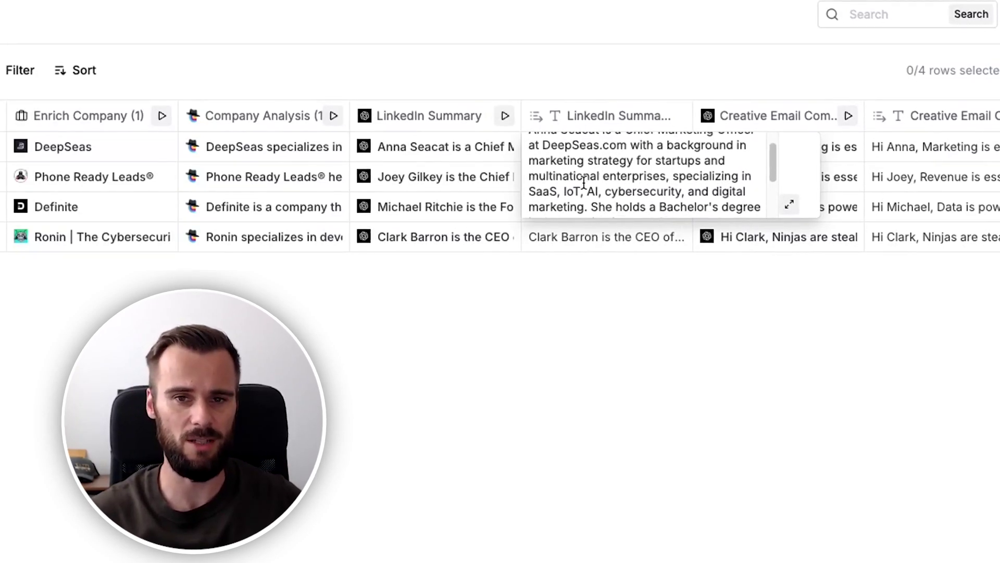
{"action": "scroll", "coordinate": [584, 184], "scroll_direction": "down", "scroll_amount": 2}
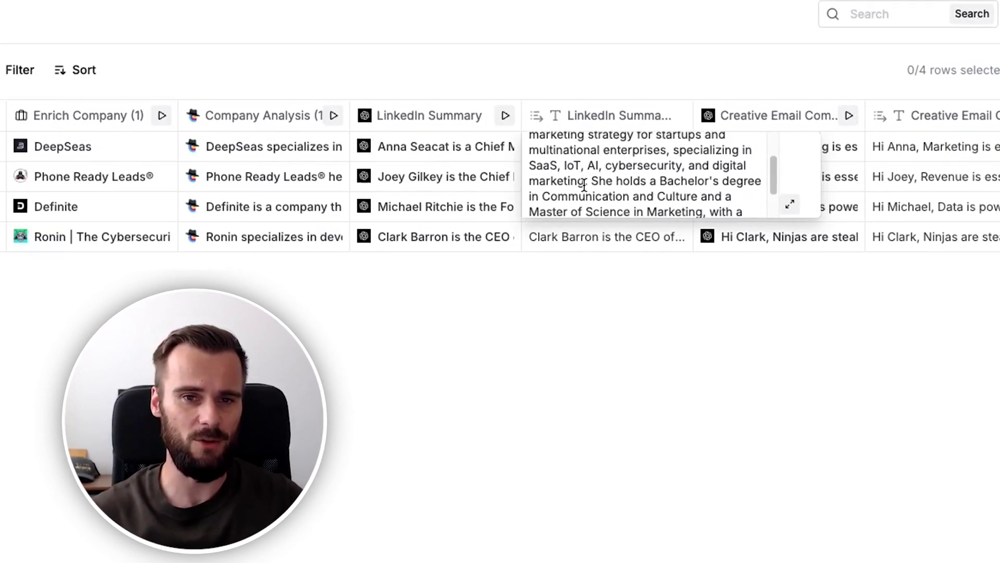
{"action": "scroll", "coordinate": [584, 183], "scroll_direction": "down", "scroll_amount": 2}
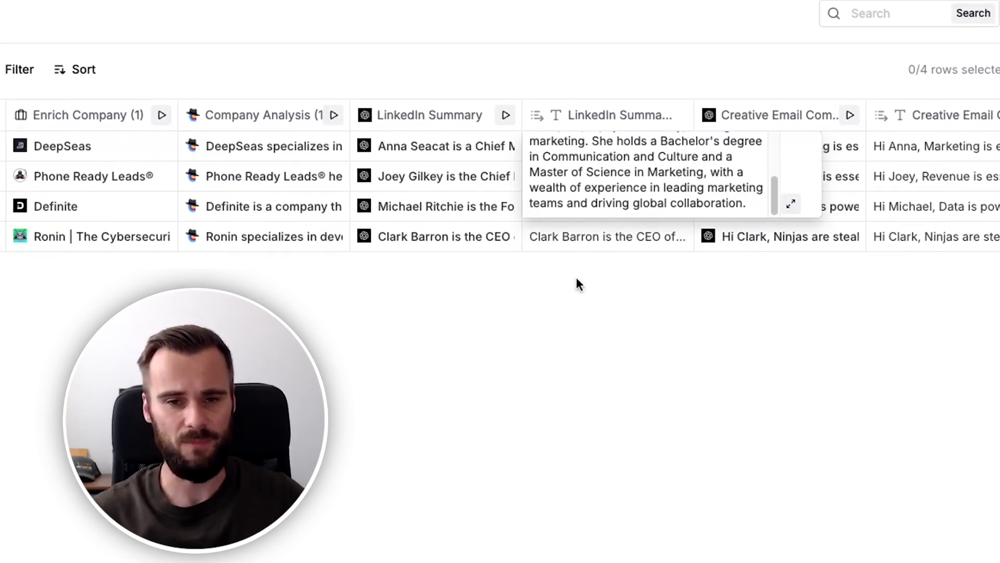
{"action": "key", "text": "Escape"}
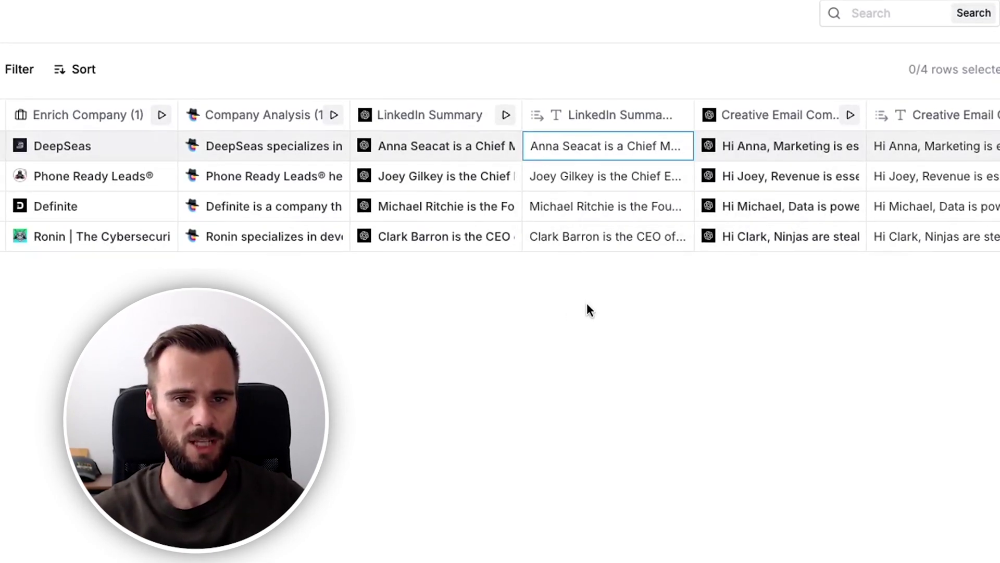
Expand and read row 1's CMO Huddles company analysis.
{"action": "scroll", "coordinate": [487, 176], "scroll_direction": "left", "scroll_amount": 5}
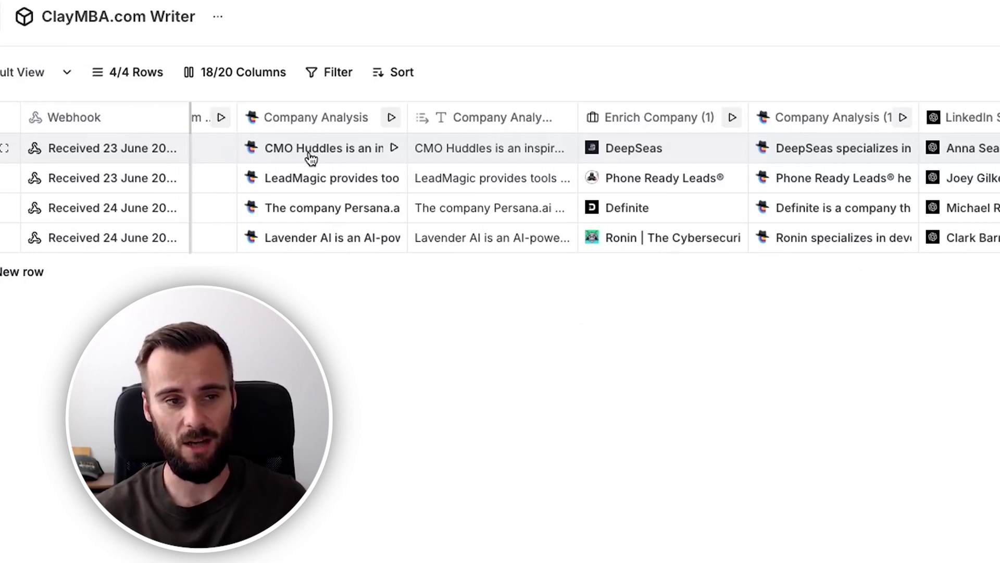
{"action": "left_click", "coordinate": [474, 151]}
{"action": "left_click", "coordinate": [475, 152]}
{"action": "scroll", "coordinate": [482, 172], "scroll_direction": "down", "scroll_amount": 2}
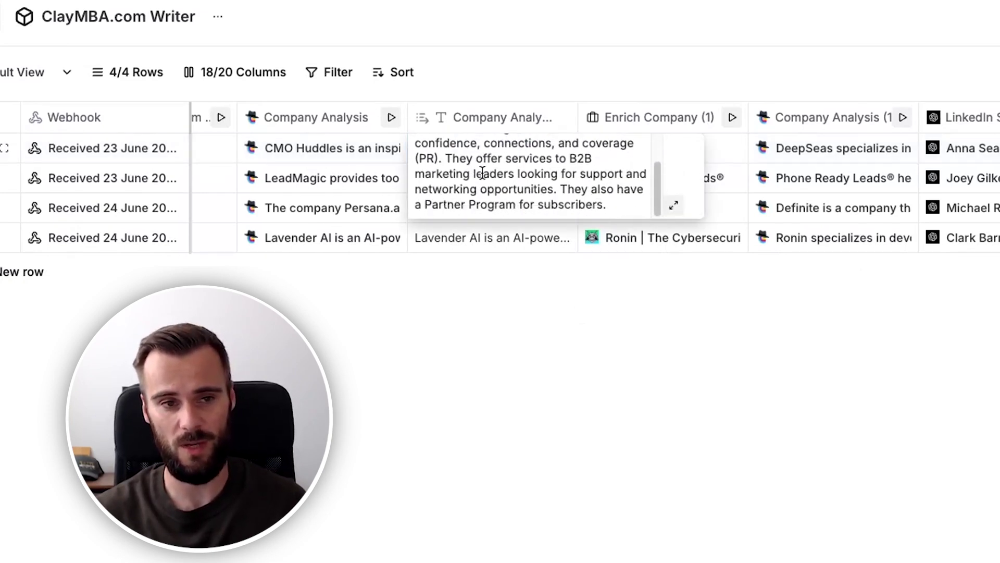
{"action": "scroll", "coordinate": [483, 173], "scroll_direction": "up", "scroll_amount": 2}
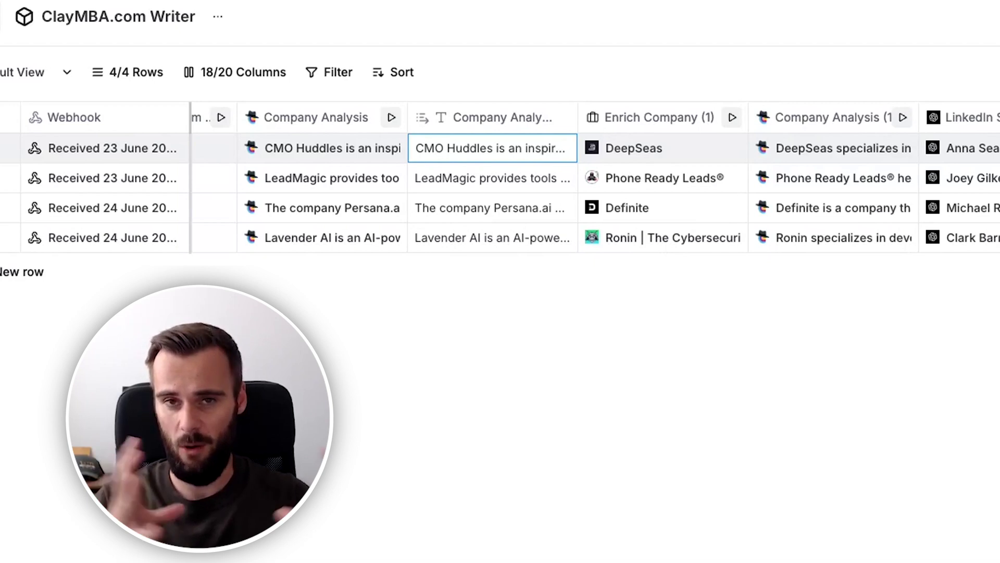
{"action": "scroll", "coordinate": [720, 230], "scroll_direction": "right", "scroll_amount": 10}
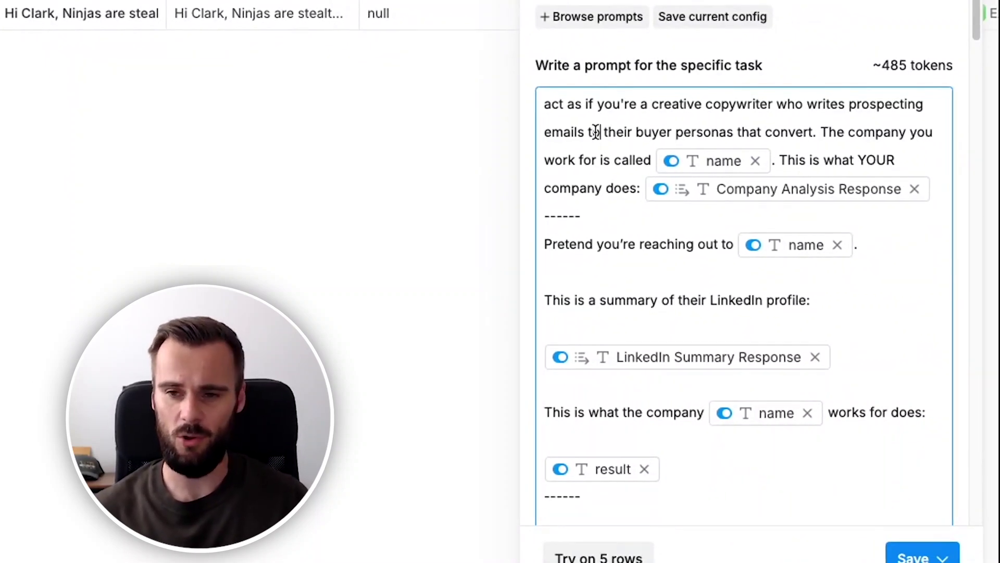
{"action": "scroll", "coordinate": [595, 132], "scroll_direction": "down", "scroll_amount": 1}
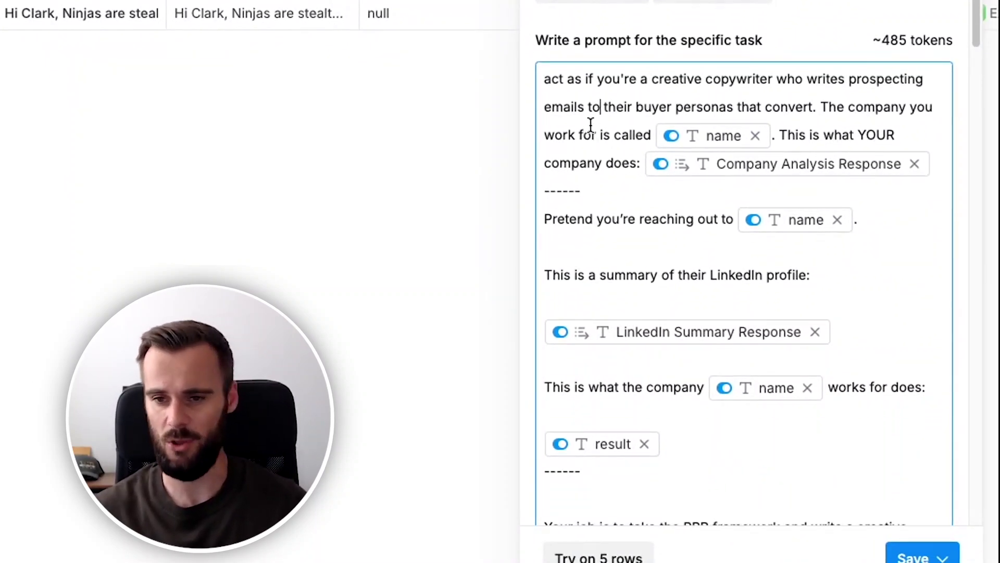
{"action": "mouse_move", "coordinate": [692, 140]}
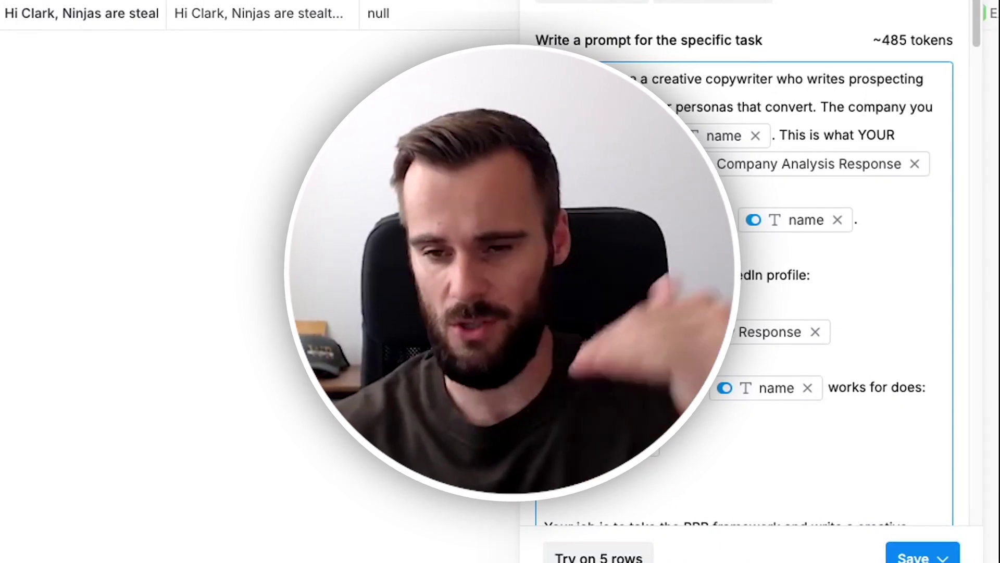
{"action": "type", "text": "CMO Huddles"}
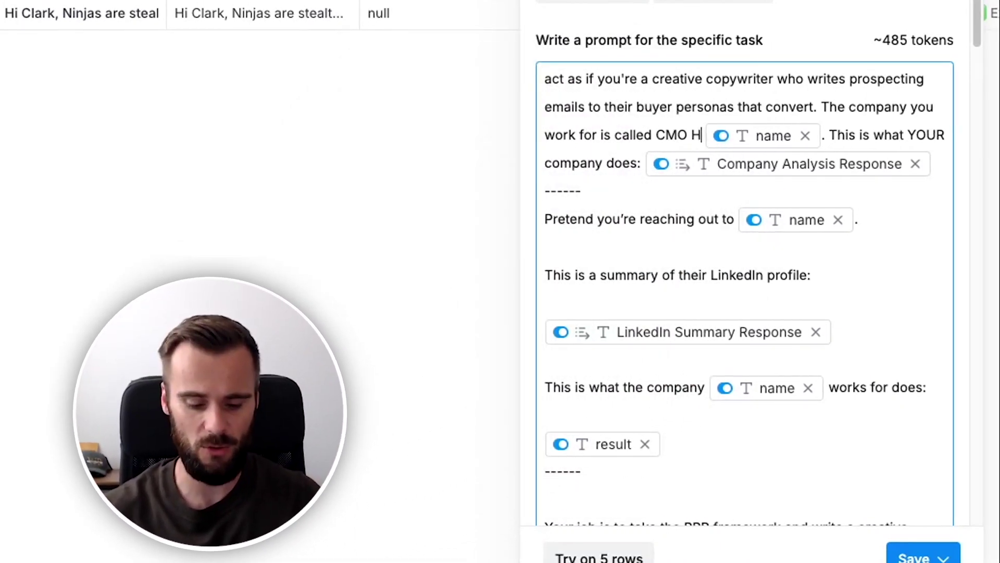
{"action": "left_click_drag", "start_coordinate": [744, 135], "coordinate": [656, 135]}
{"action": "key", "text": "BackSpace"}
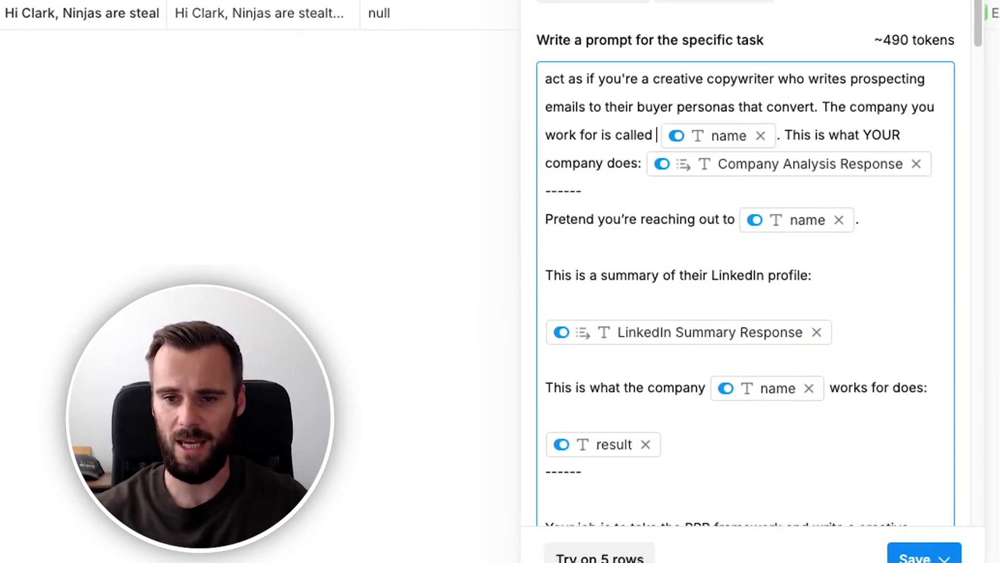
{"action": "key", "text": "BackSpace"}
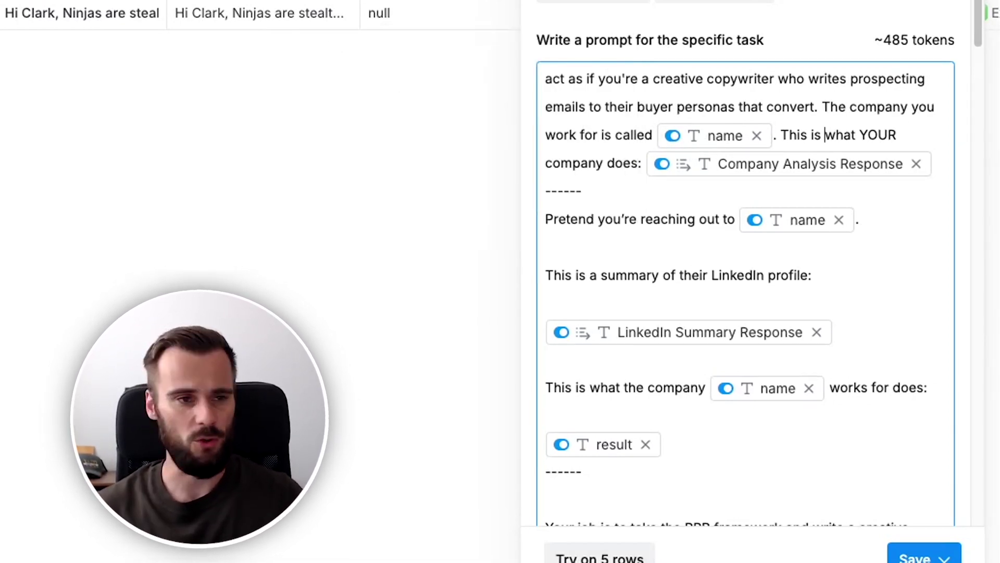
{"action": "mouse_move", "coordinate": [698, 173]}
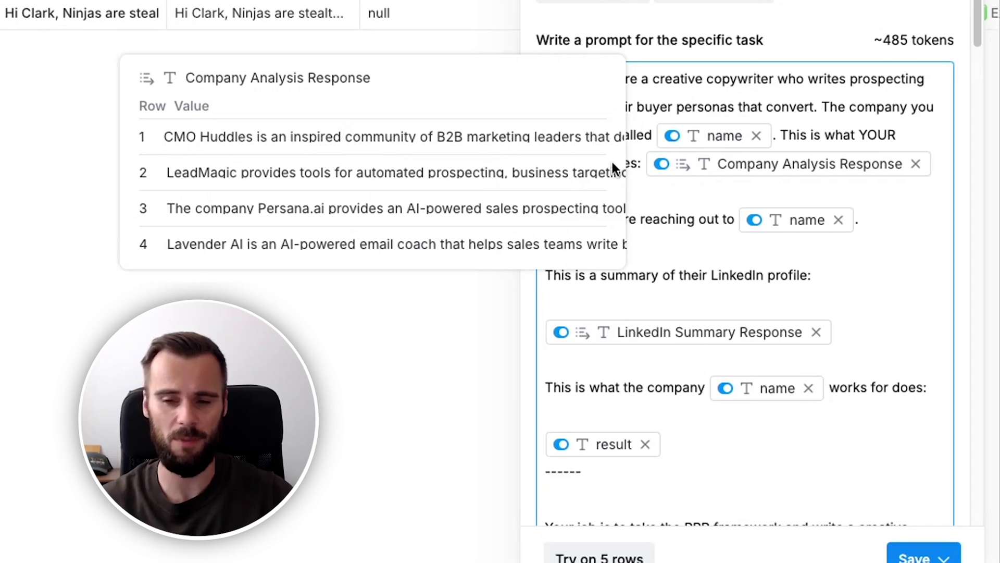
{"action": "left_click", "coordinate": [641, 166]}
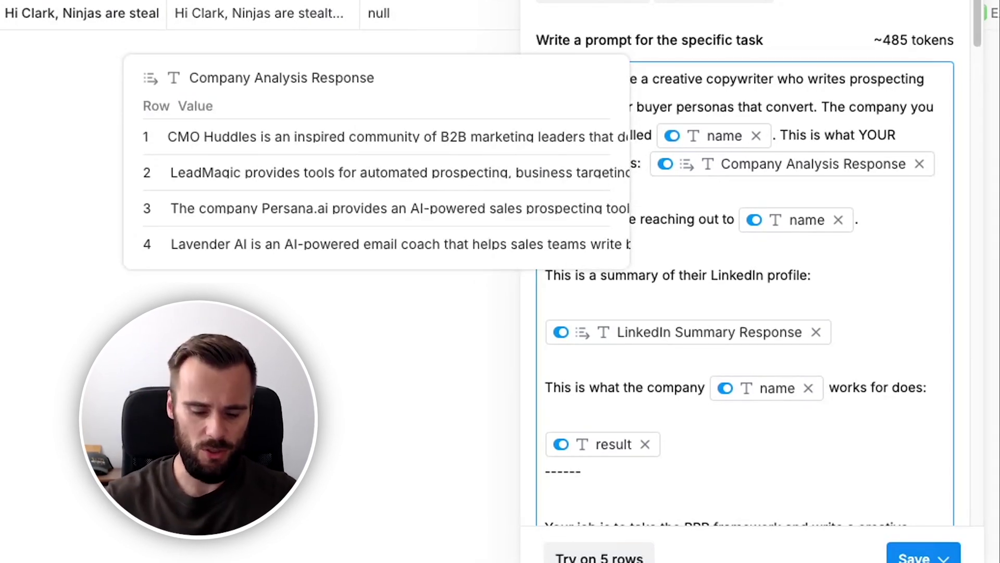
{"action": "type", "text": "[company"}
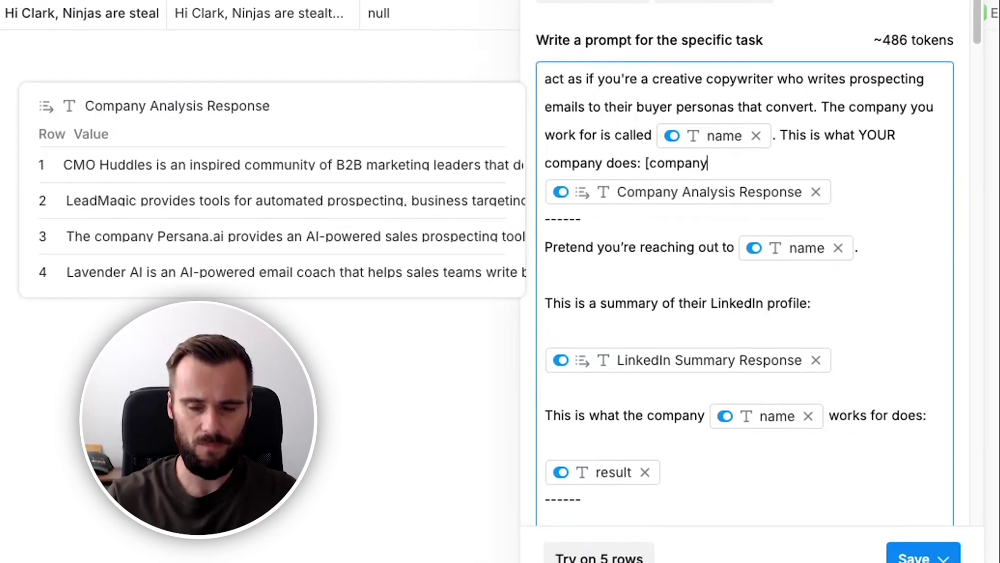
{"action": "type", "text": "_description"}
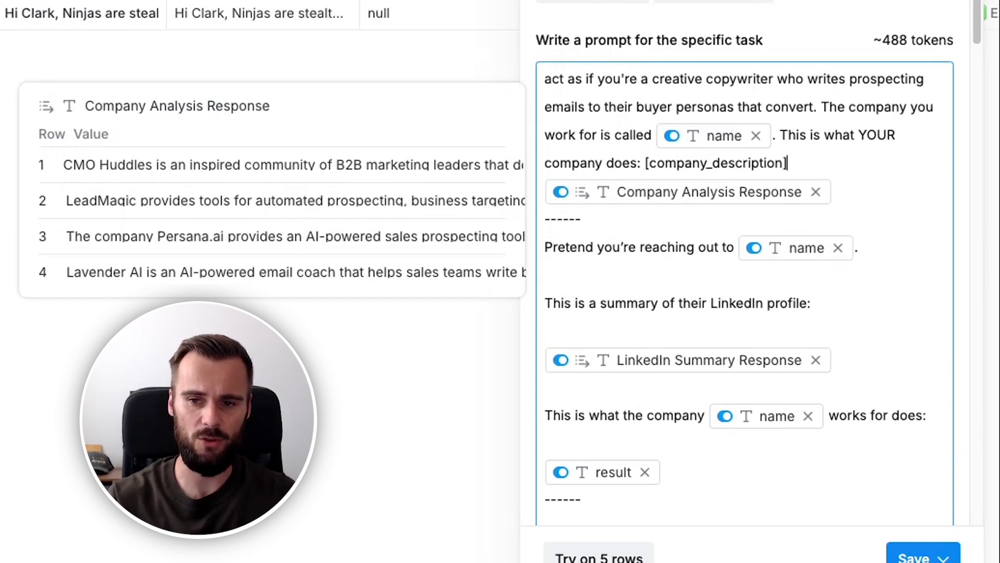
{"action": "left_click", "coordinate": [646, 163], "text": "shift"}
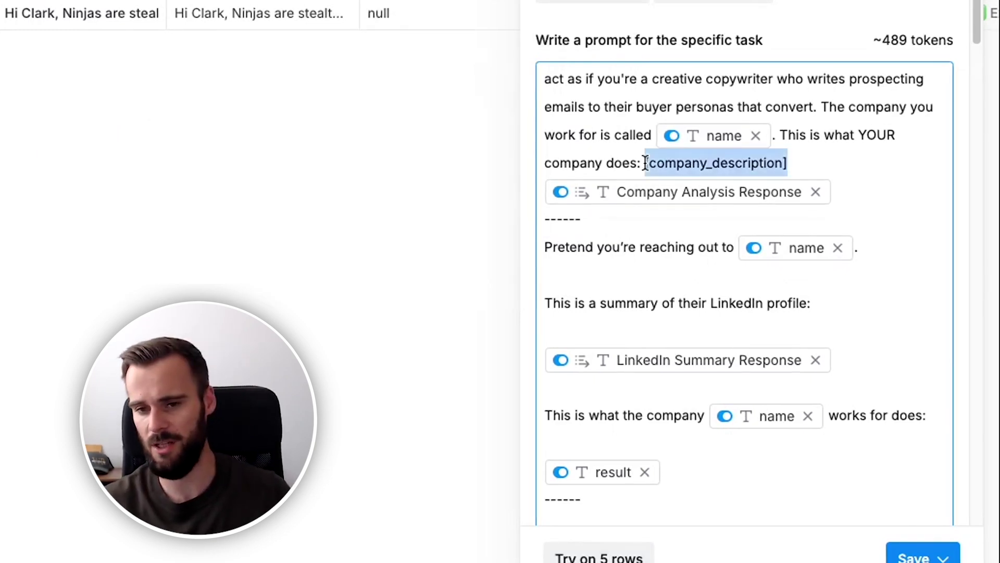
{"action": "key", "text": "BackSpace"}
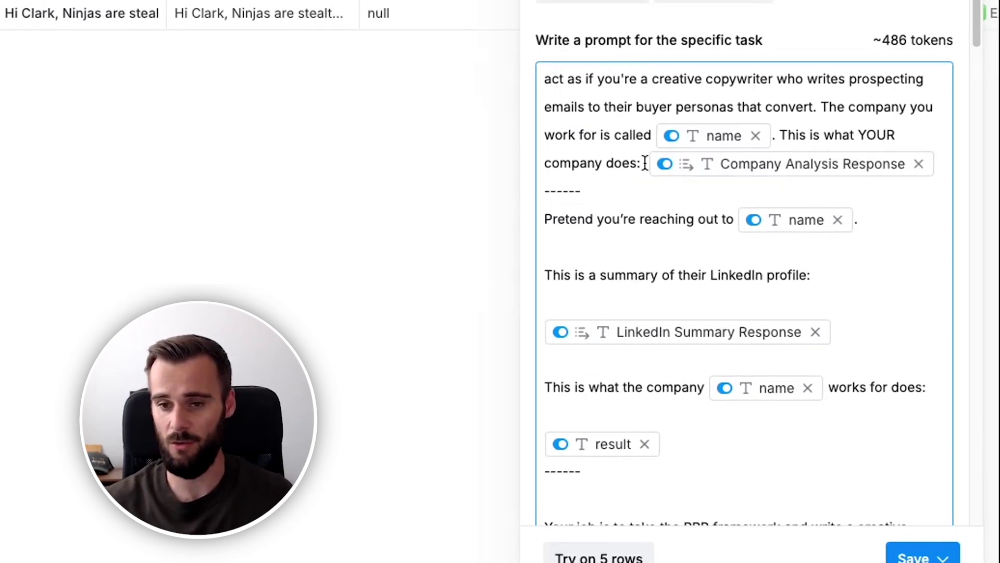
{"action": "key", "text": "BackSpace"}
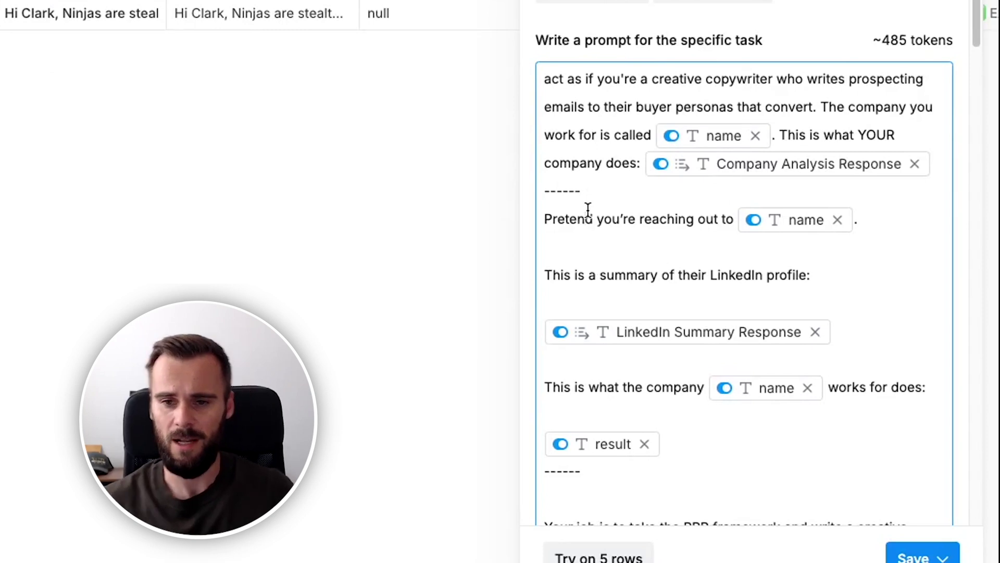
{"action": "mouse_move", "coordinate": [761, 227]}
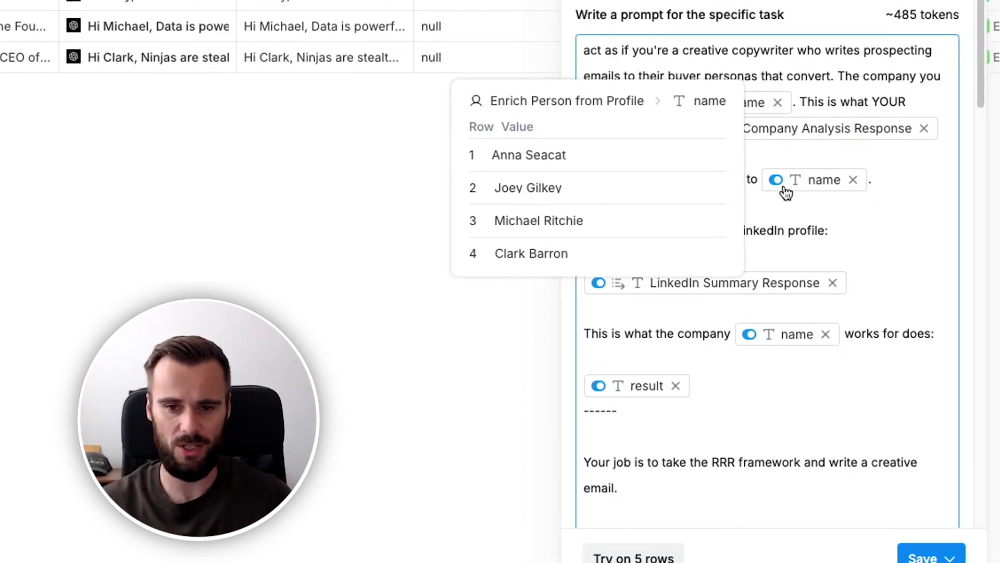
{"action": "scroll", "coordinate": [688, 196], "scroll_direction": "down", "scroll_amount": 1}
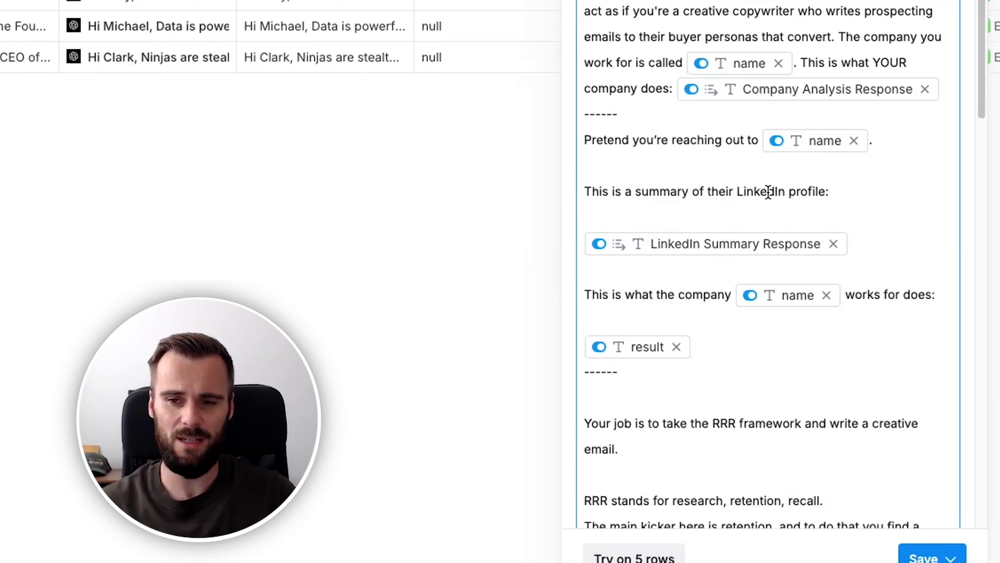
{"action": "scroll", "coordinate": [768, 191], "scroll_direction": "down", "scroll_amount": 1}
{"action": "mouse_move", "coordinate": [677, 203]}
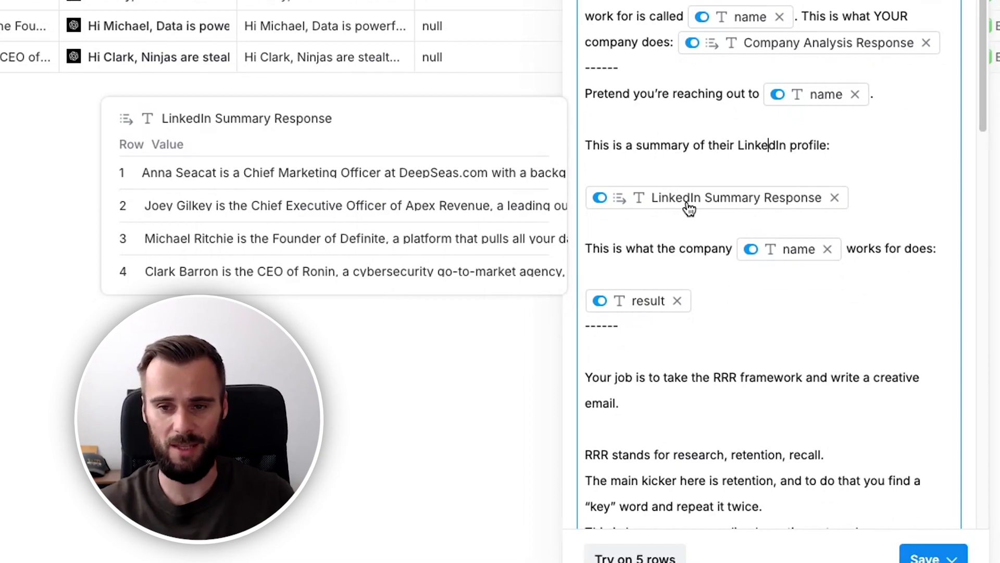
{"action": "scroll", "coordinate": [660, 219], "scroll_direction": "down", "scroll_amount": 1}
{"action": "left_click", "coordinate": [662, 218]}
{"action": "key", "text": "Return"}
{"action": "type", "text": "---"}
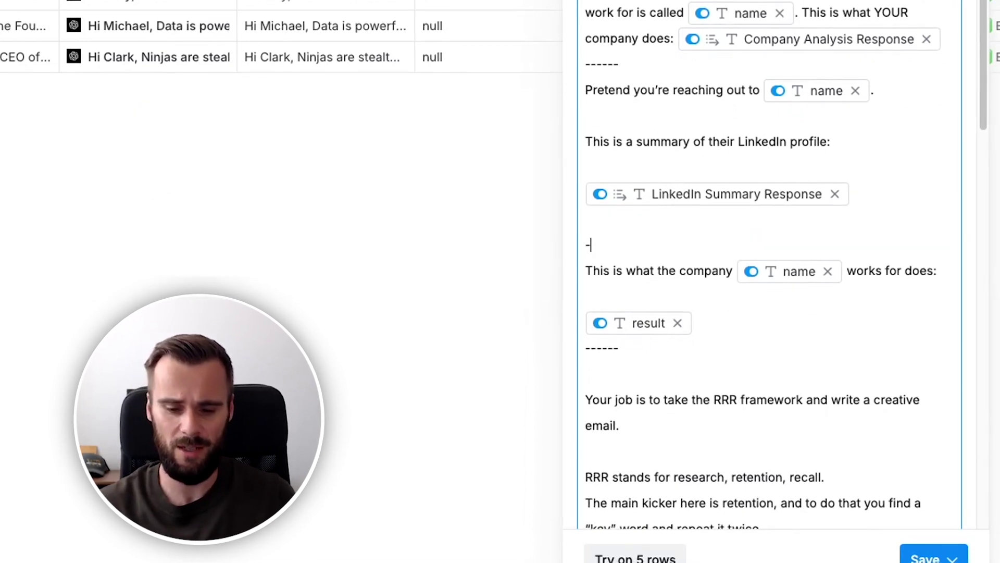
{"action": "scroll", "coordinate": [677, 270], "scroll_direction": "down", "scroll_amount": 2}
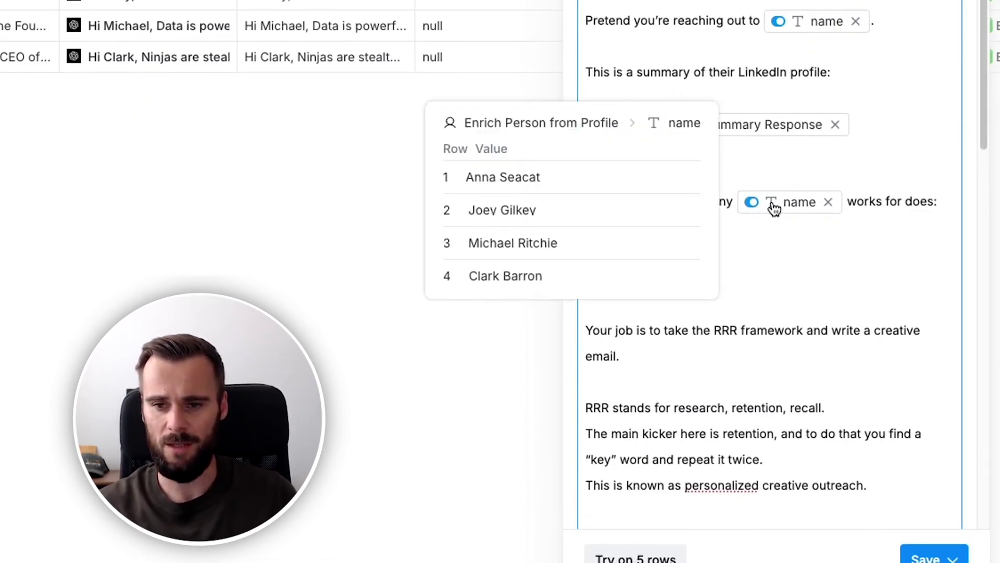
{"action": "mouse_move", "coordinate": [655, 256]}
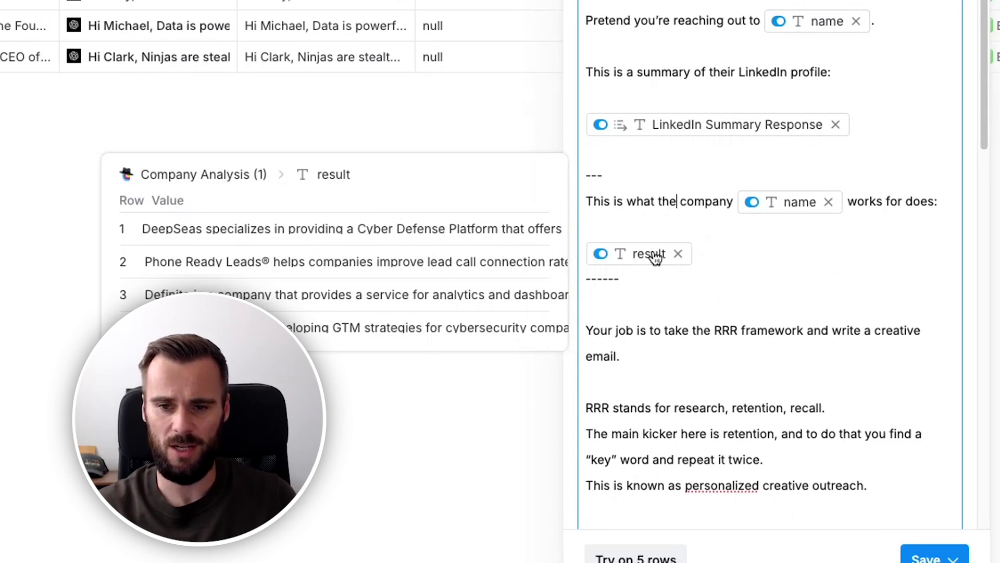
{"action": "scroll", "coordinate": [655, 256], "scroll_direction": "down", "scroll_amount": 2}
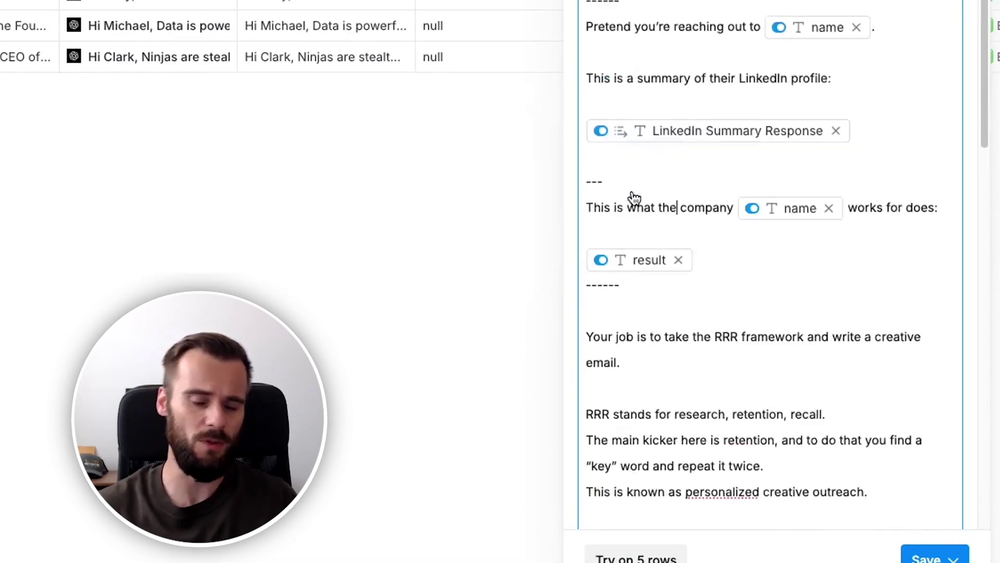
{"action": "scroll", "coordinate": [634, 197], "scroll_direction": "up", "scroll_amount": 3}
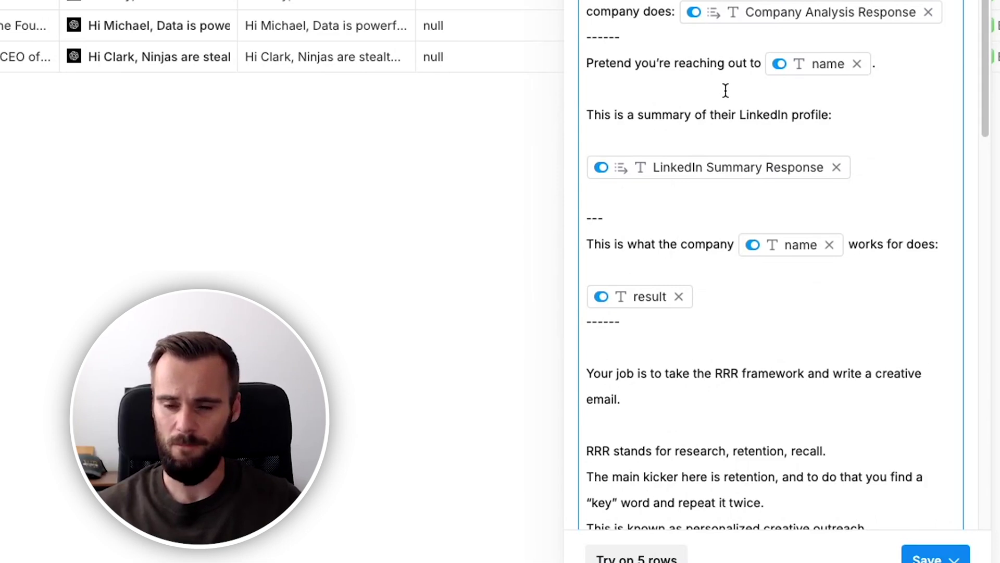
{"action": "scroll", "coordinate": [667, 172], "scroll_direction": "down", "scroll_amount": 1}
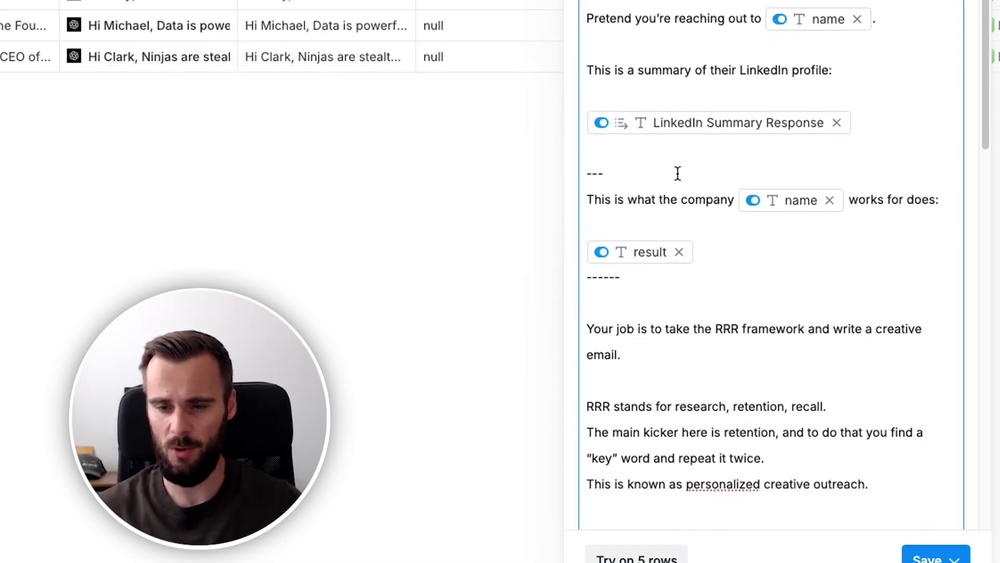
{"action": "scroll", "coordinate": [671, 175], "scroll_direction": "down", "scroll_amount": 1}
{"action": "mouse_move", "coordinate": [640, 237]}
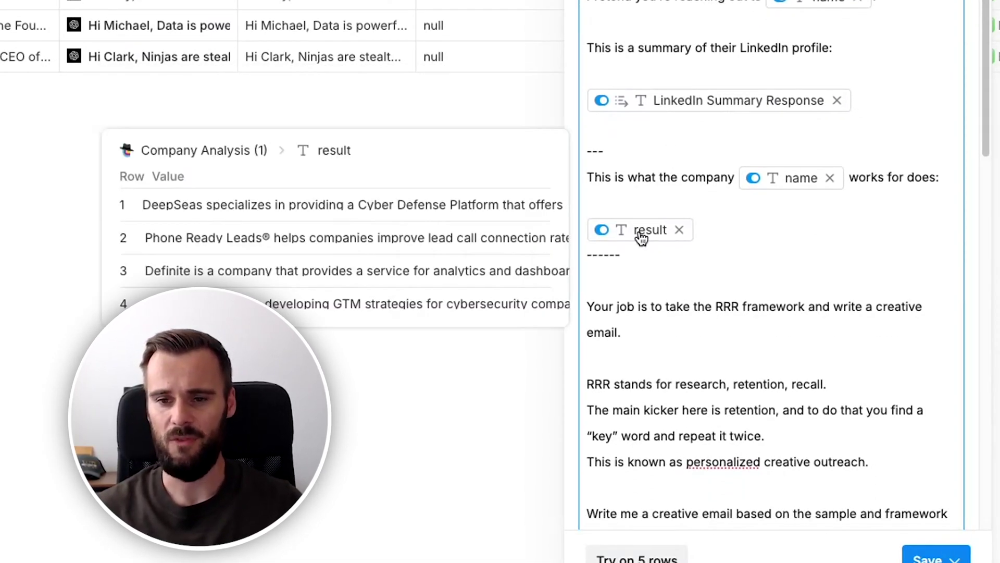
{"action": "scroll", "coordinate": [644, 268], "scroll_direction": "up", "scroll_amount": 3}
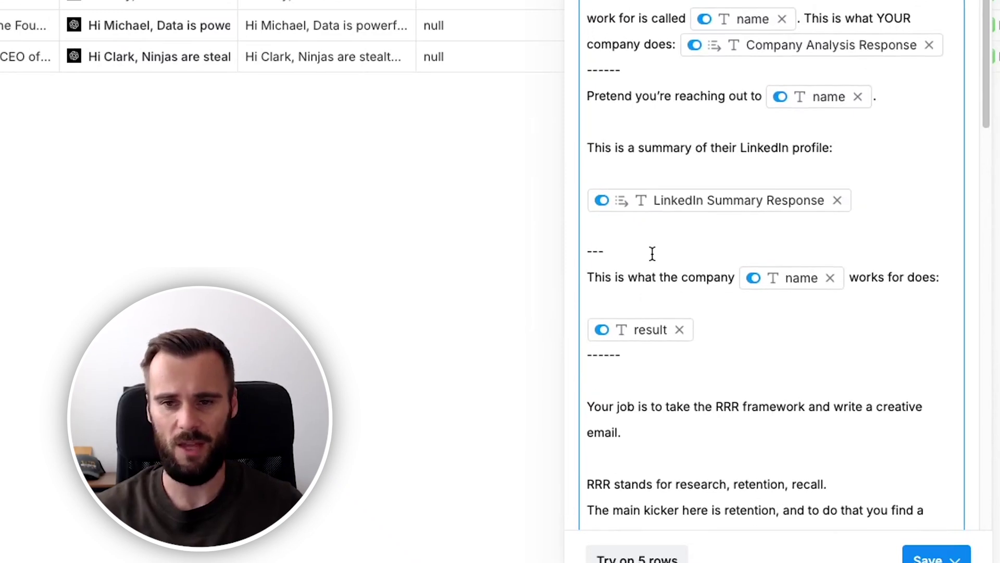
{"action": "scroll", "coordinate": [648, 250], "scroll_direction": "down", "scroll_amount": 7}
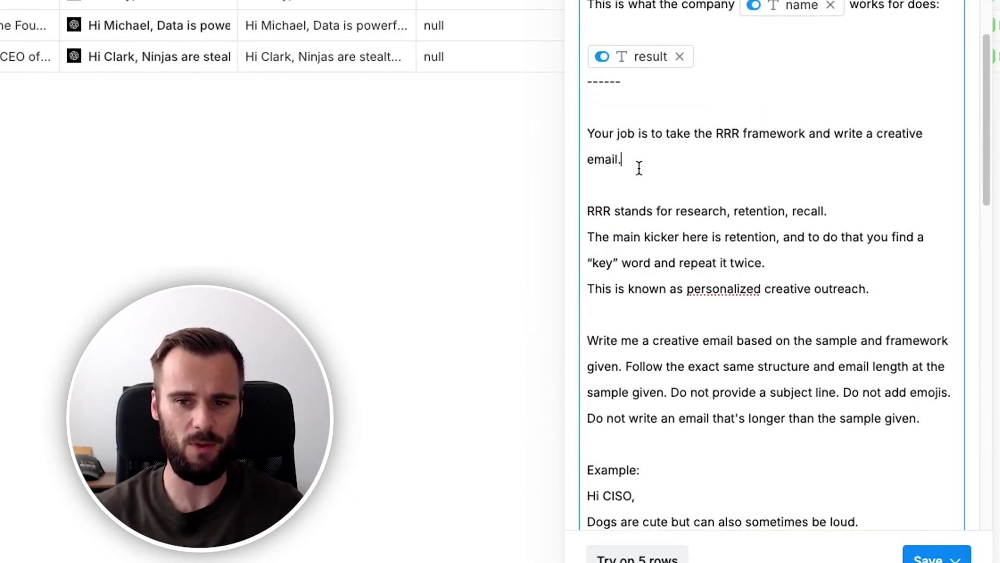
{"action": "left_click", "coordinate": [718, 136]}
{"action": "double_click", "coordinate": [732, 136]}
{"action": "left_click", "coordinate": [688, 160]}
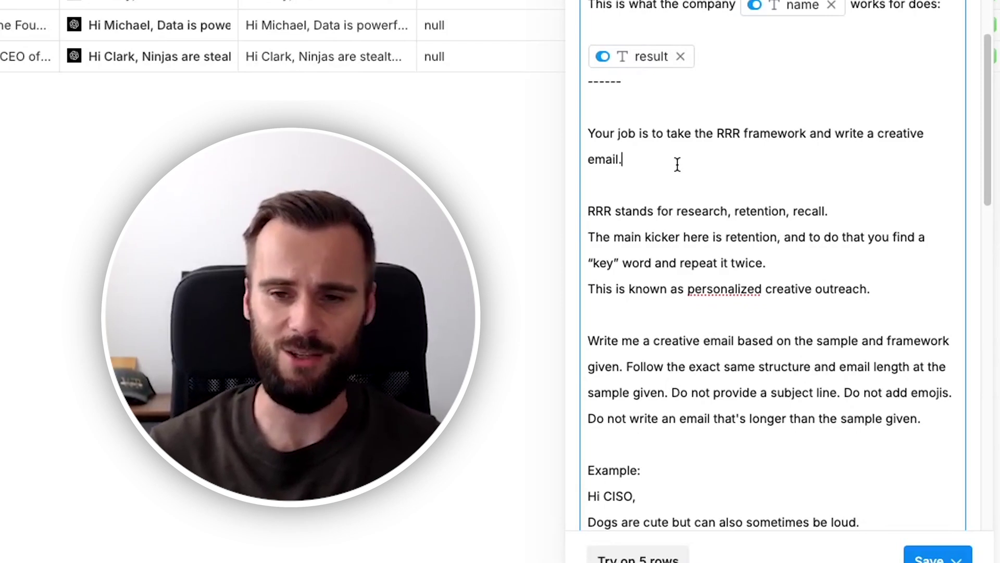
{"action": "scroll", "coordinate": [677, 168], "scroll_direction": "down", "scroll_amount": 1}
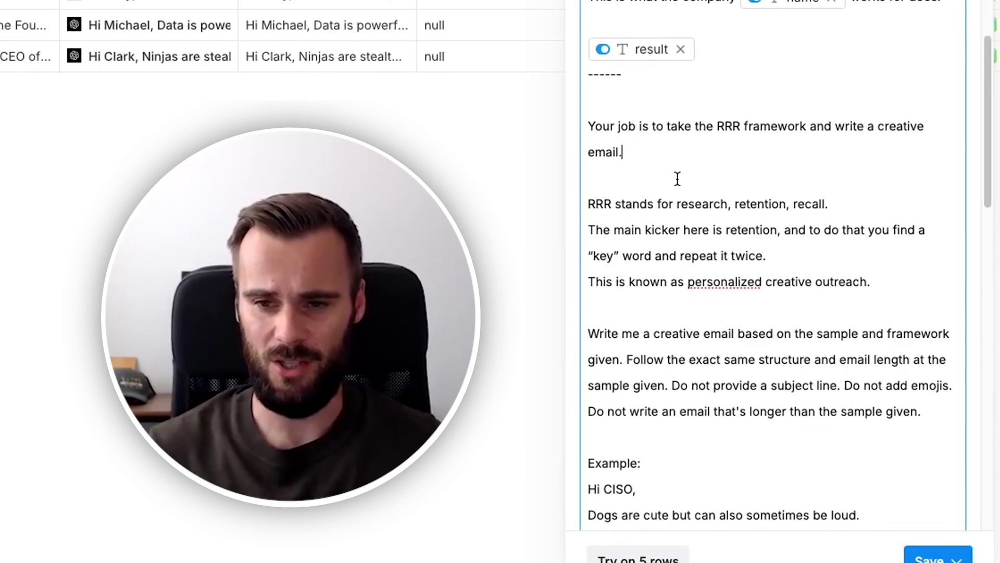
{"action": "scroll", "coordinate": [661, 198], "scroll_direction": "down", "scroll_amount": 4}
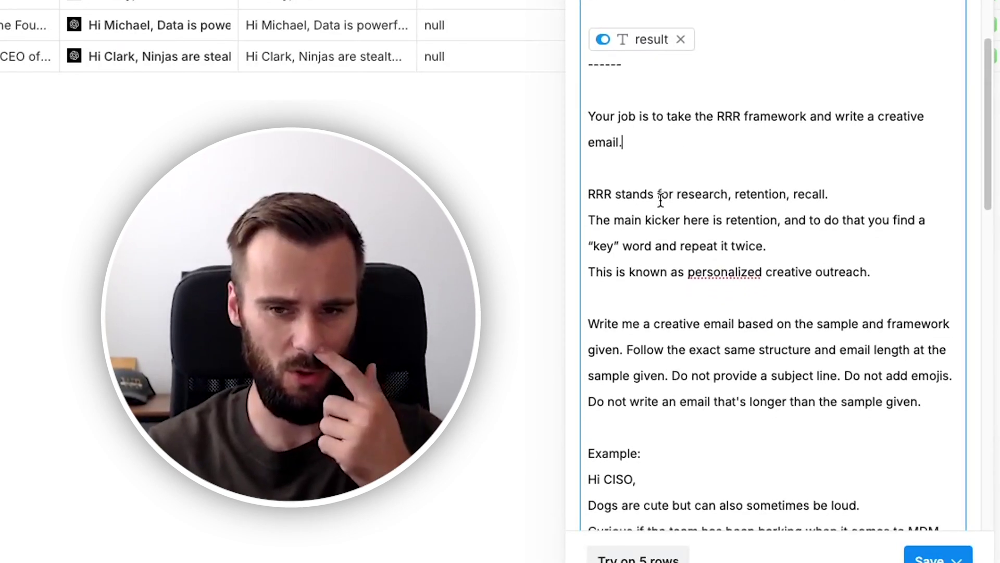
{"action": "scroll", "coordinate": [657, 201], "scroll_direction": "down", "scroll_amount": 3}
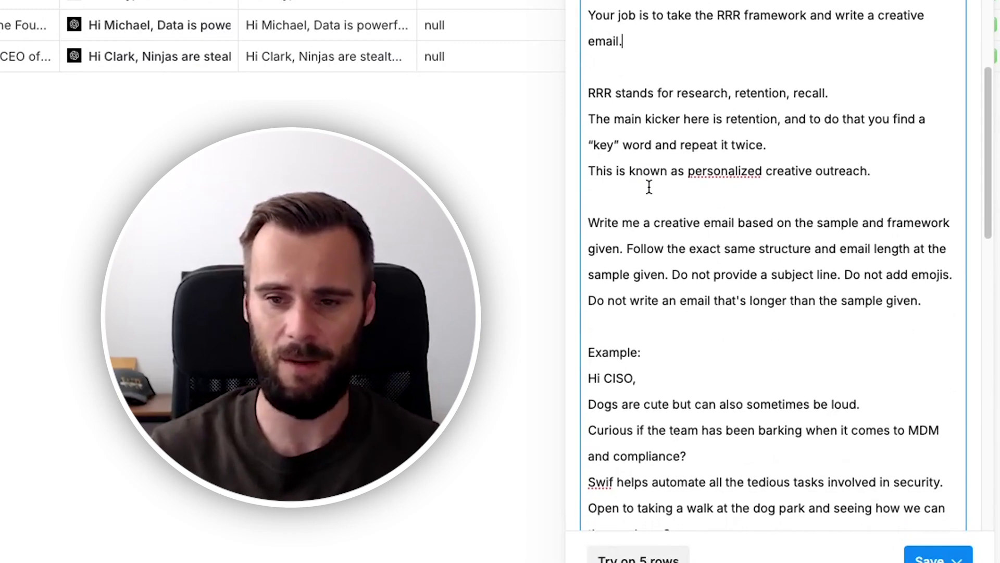
{"action": "scroll", "coordinate": [644, 181], "scroll_direction": "down", "scroll_amount": 2}
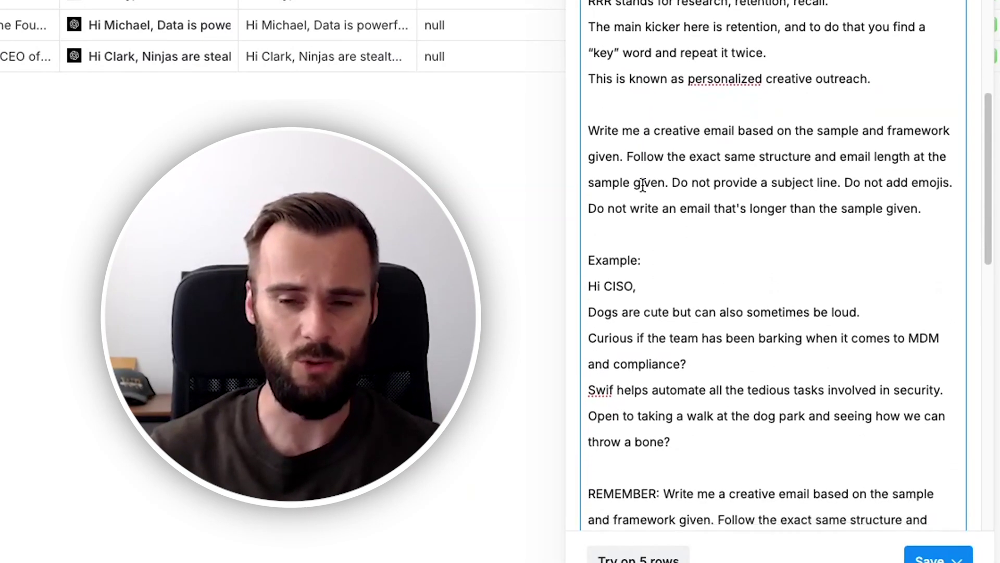
{"action": "scroll", "coordinate": [645, 185], "scroll_direction": "down", "scroll_amount": 1}
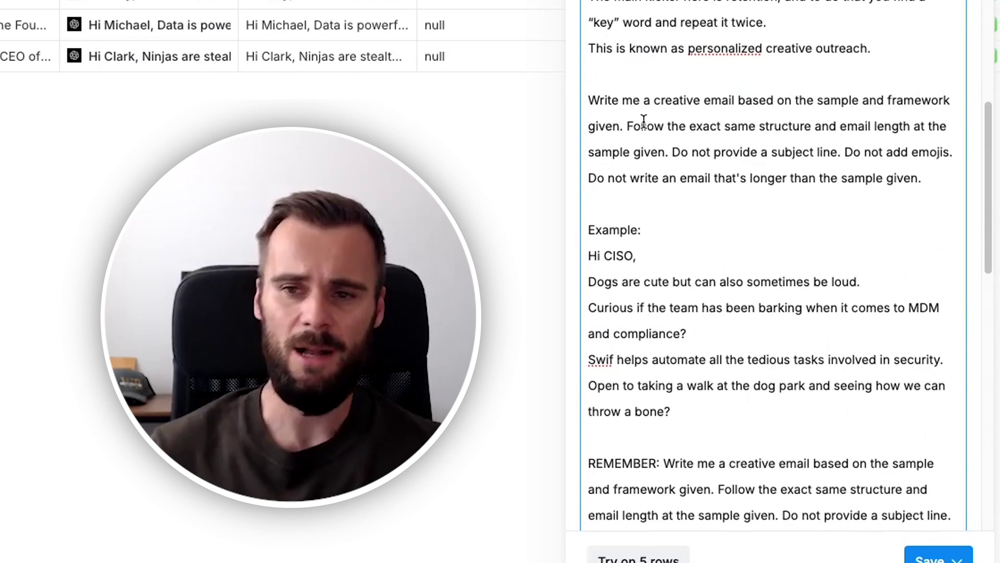
{"action": "scroll", "coordinate": [644, 121], "scroll_direction": "down", "scroll_amount": 2}
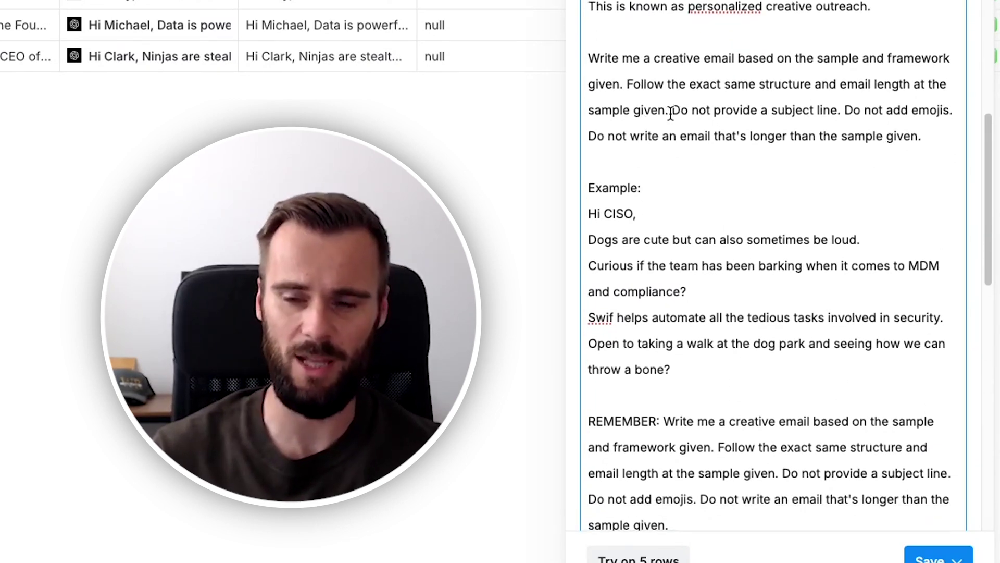
{"action": "left_click_drag", "start_coordinate": [671, 112], "coordinate": [920, 136]}
{"action": "left_click", "coordinate": [893, 134]}
{"action": "scroll", "coordinate": [706, 144], "scroll_direction": "down", "scroll_amount": 1}
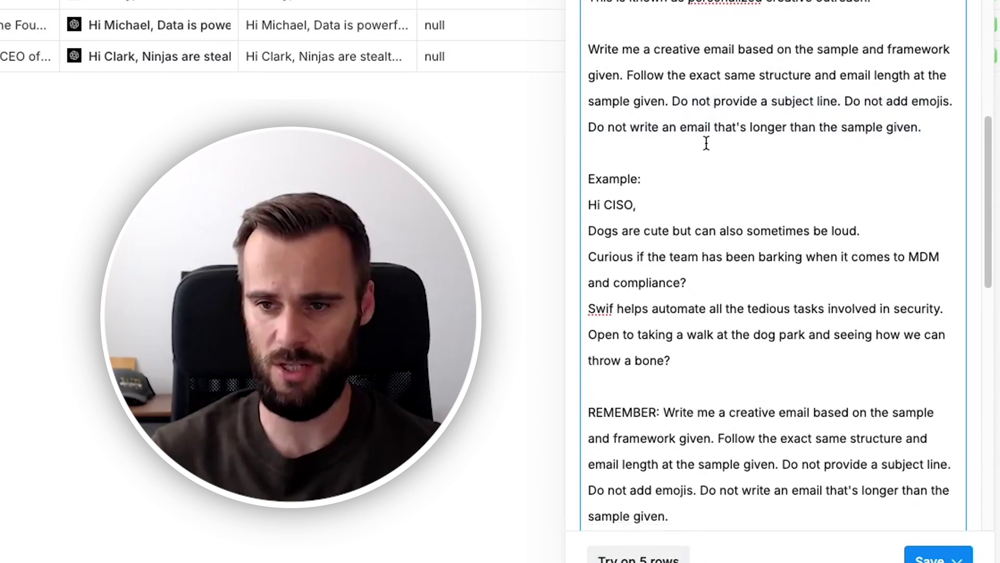
{"action": "scroll", "coordinate": [707, 143], "scroll_direction": "down", "scroll_amount": 4}
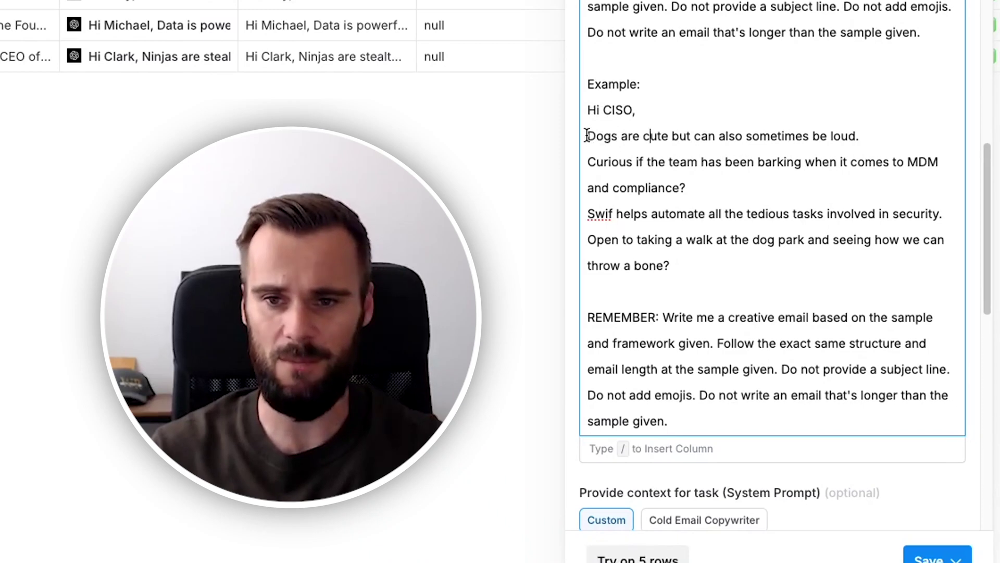
Highlight the example email's opening line, CISO greeting, product name Swif, closing question and body.
{"action": "left_click_drag", "start_coordinate": [587, 135], "coordinate": [669, 137]}
{"action": "left_click", "coordinate": [625, 112]}
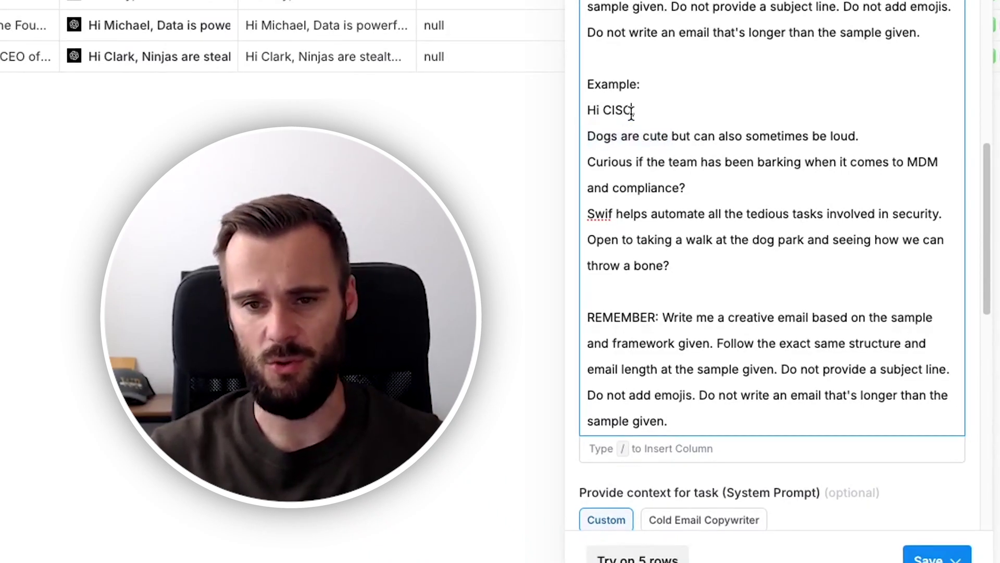
{"action": "double_click", "coordinate": [606, 110]}
{"action": "left_click", "coordinate": [603, 136]}
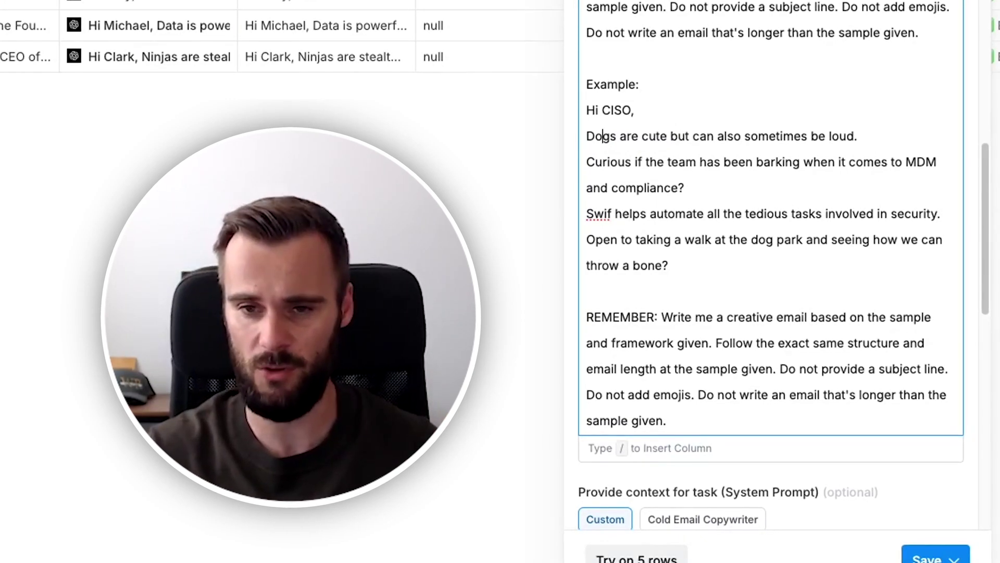
{"action": "scroll", "coordinate": [620, 124], "scroll_direction": "up", "scroll_amount": 1}
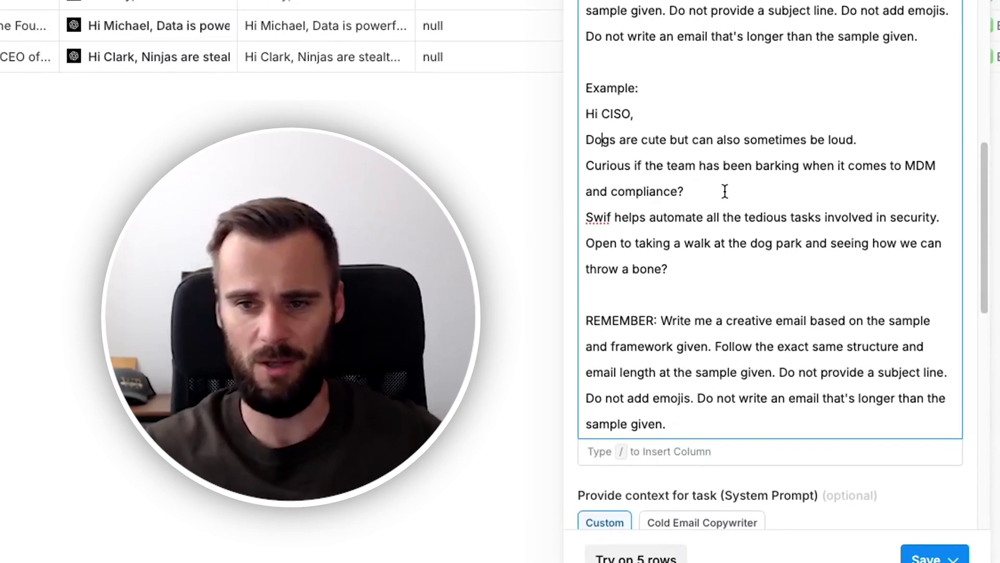
{"action": "double_click", "coordinate": [598, 217]}
{"action": "left_click", "coordinate": [610, 216]}
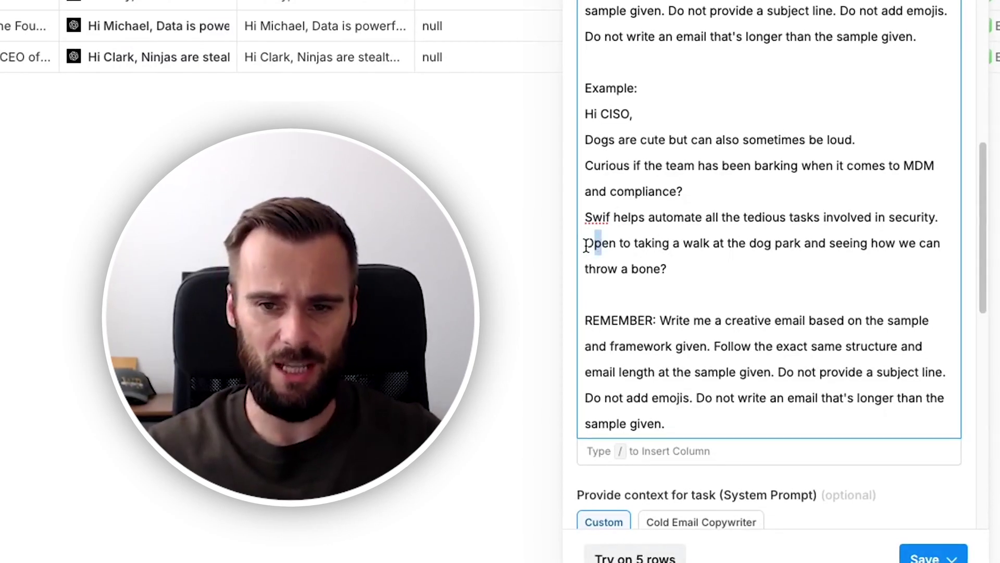
{"action": "left_click_drag", "start_coordinate": [584, 244], "coordinate": [796, 259]}
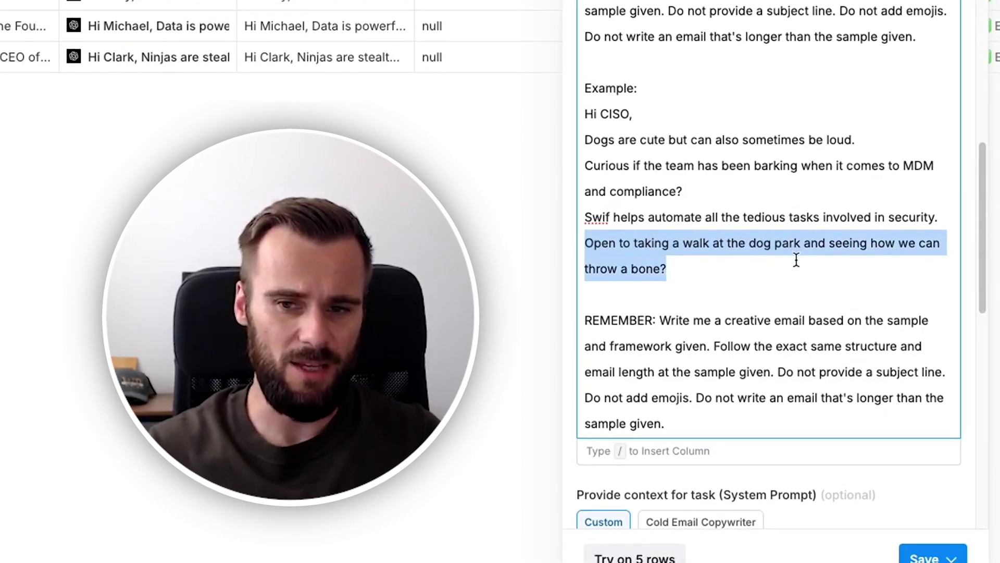
{"action": "left_click", "coordinate": [686, 267]}
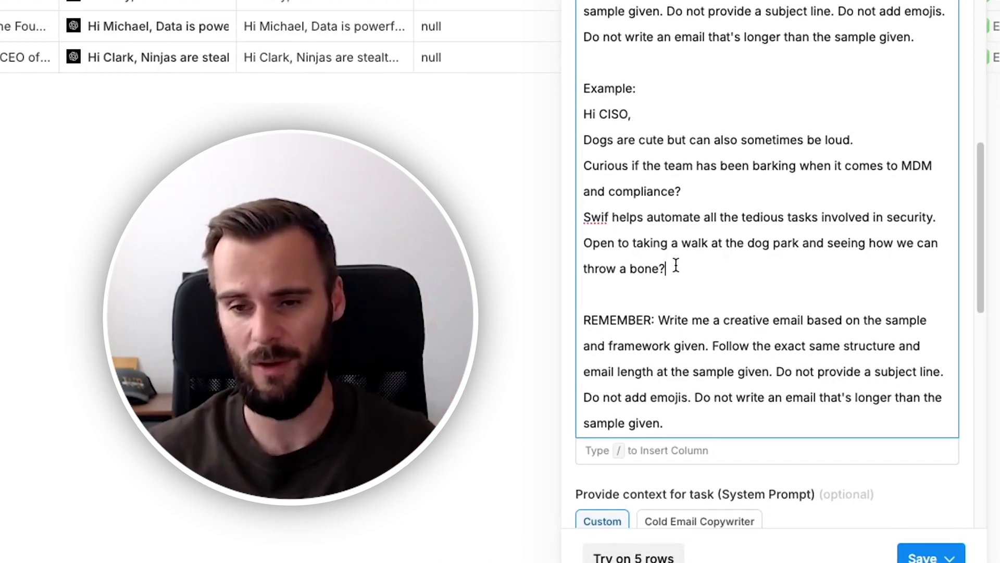
{"action": "left_click_drag", "start_coordinate": [681, 269], "coordinate": [566, 140]}
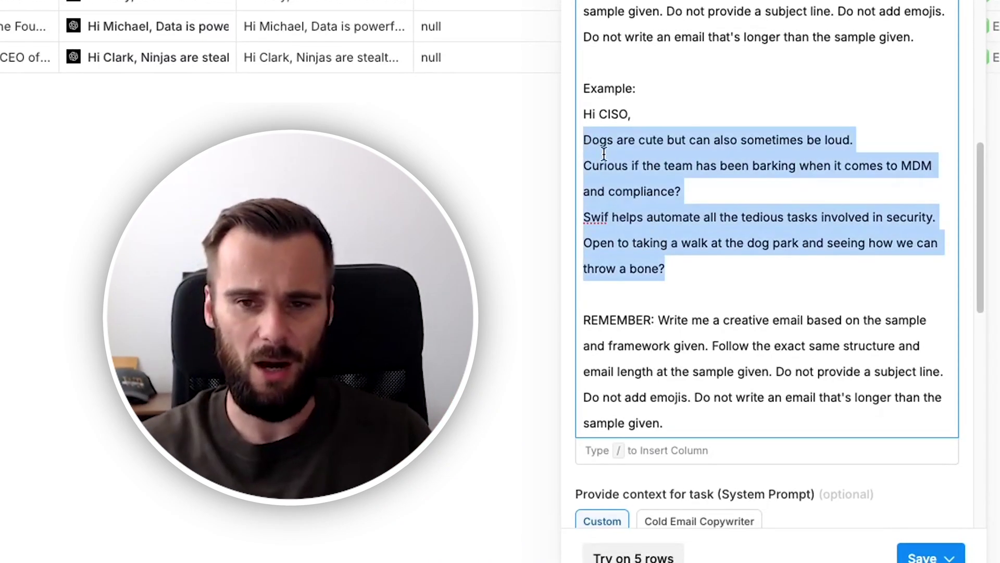
{"action": "left_click", "coordinate": [701, 188]}
Highlight the REMEMBER: label and the repeated instructions that follow it in the prompt.
{"action": "scroll", "coordinate": [677, 234], "scroll_direction": "down", "scroll_amount": 1}
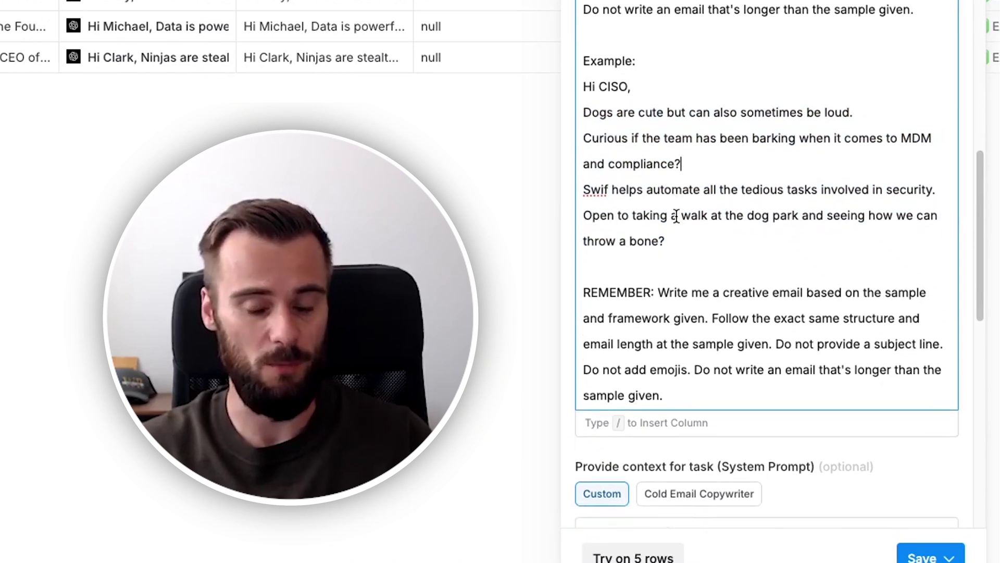
{"action": "scroll", "coordinate": [672, 241], "scroll_direction": "down", "scroll_amount": 2}
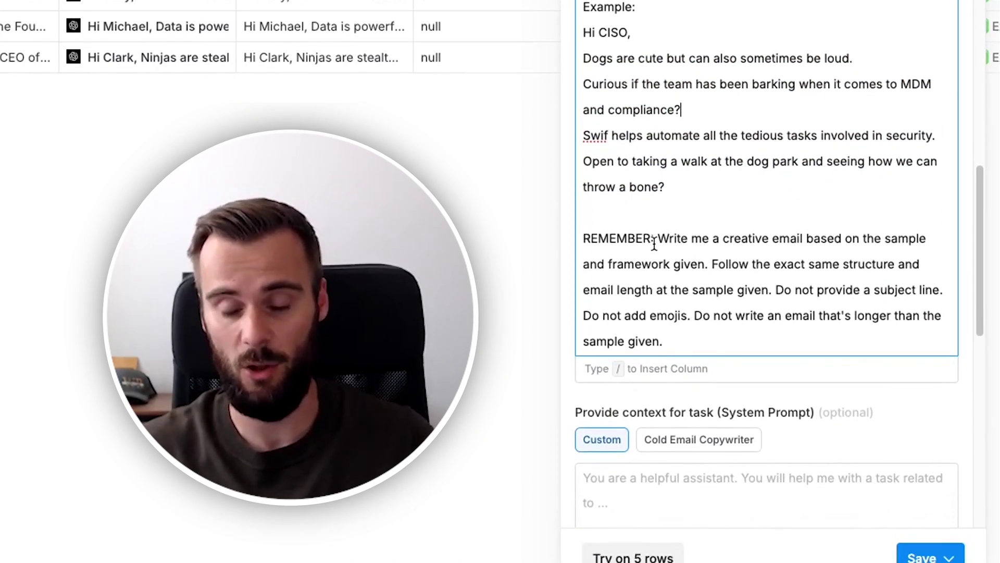
{"action": "left_click_drag", "start_coordinate": [584, 238], "coordinate": [654, 240]}
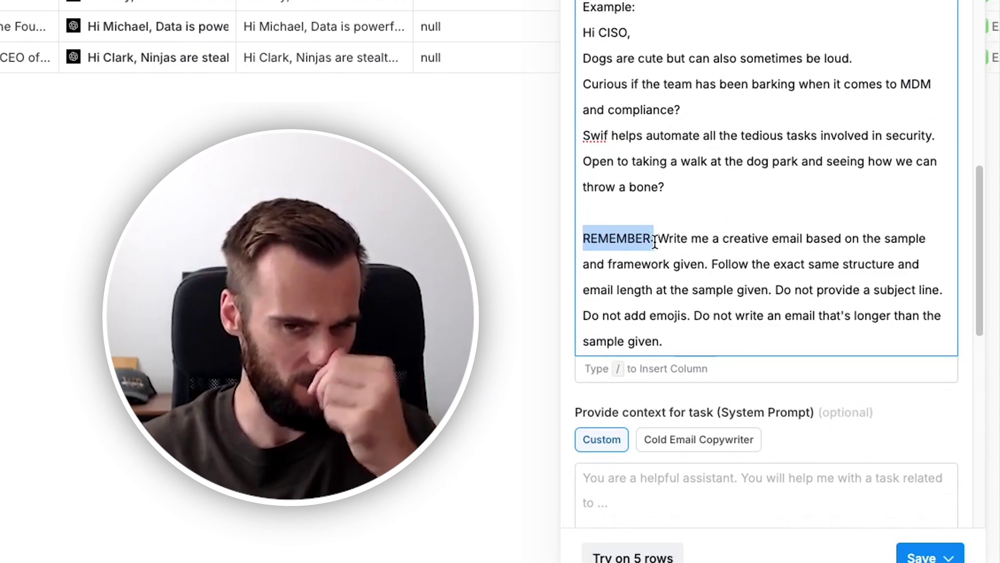
{"action": "left_click", "coordinate": [658, 240]}
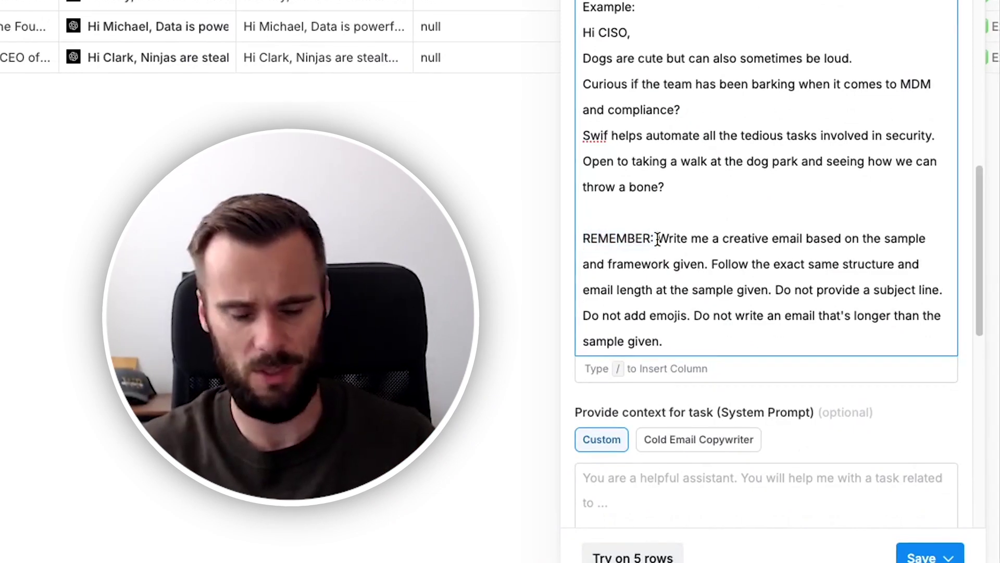
{"action": "left_click", "coordinate": [672, 338], "text": "shift"}
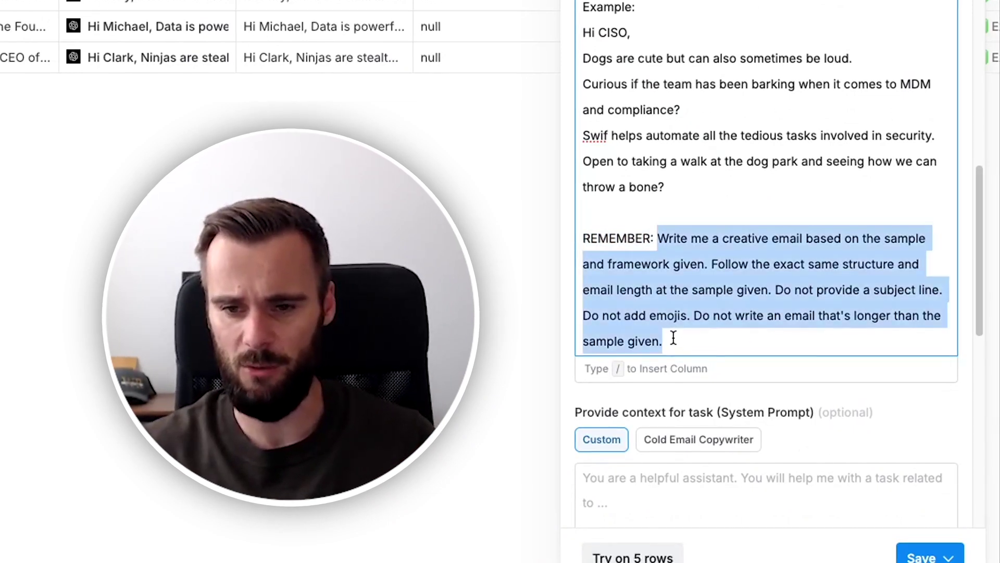
{"action": "left_click", "coordinate": [674, 337]}
{"action": "scroll", "coordinate": [578, 254], "scroll_direction": "down", "scroll_amount": 10}
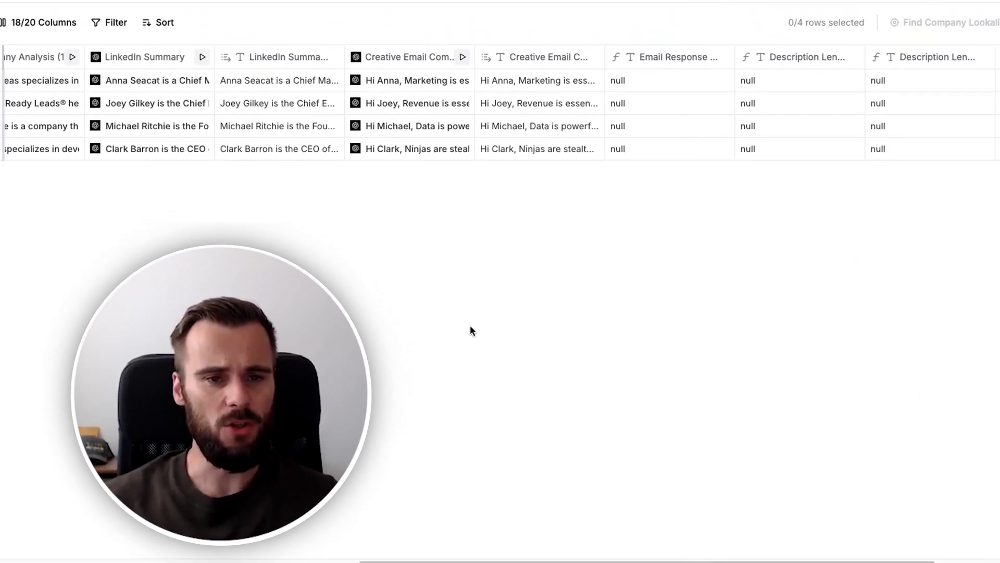
{"action": "left_click_drag", "start_coordinate": [593, 539], "coordinate": [646, 535]}
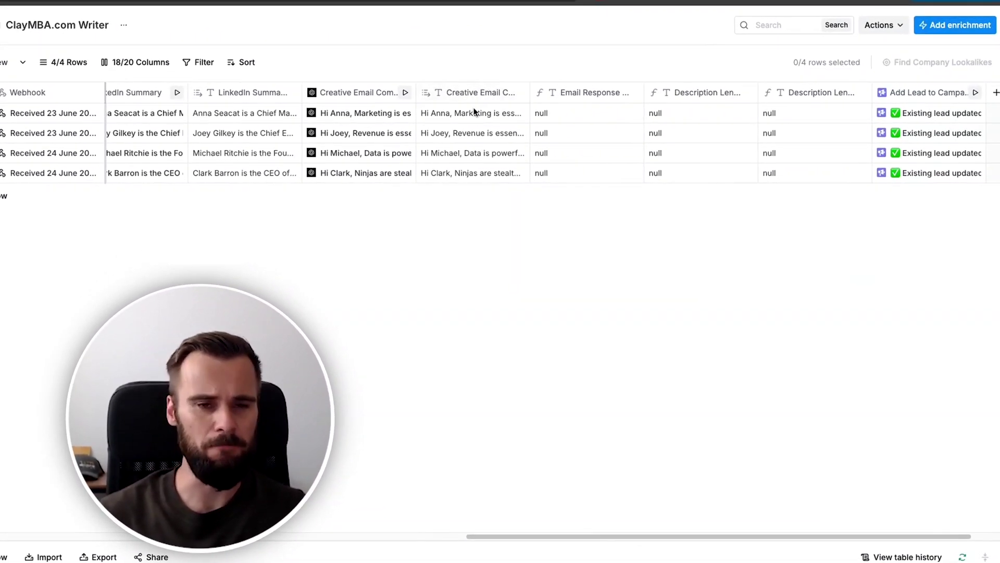
{"action": "left_click", "coordinate": [474, 112]}
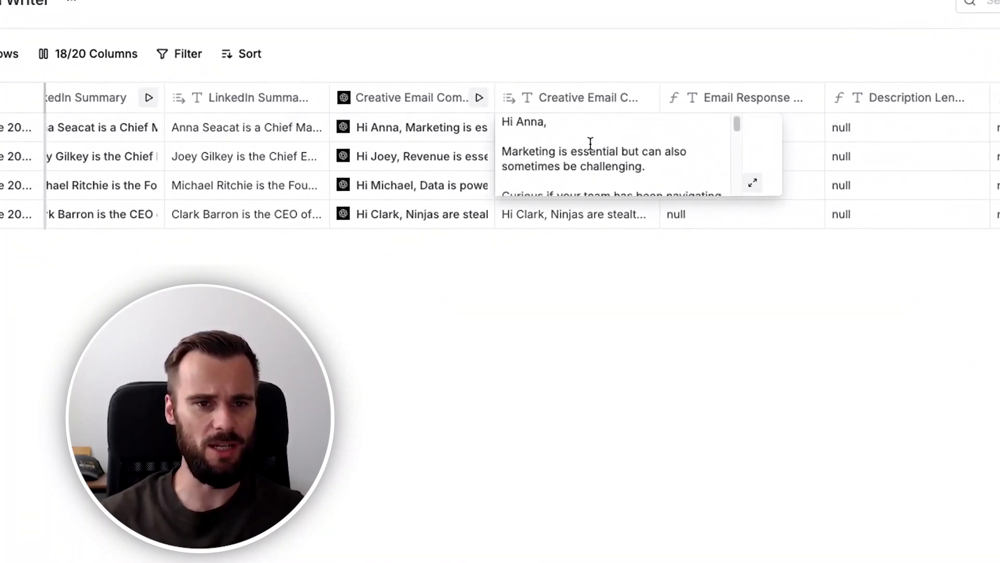
{"action": "scroll", "coordinate": [478, 120], "scroll_direction": "down", "scroll_amount": 3}
{"action": "left_click", "coordinate": [581, 259]}
{"action": "left_click", "coordinate": [448, 159]}
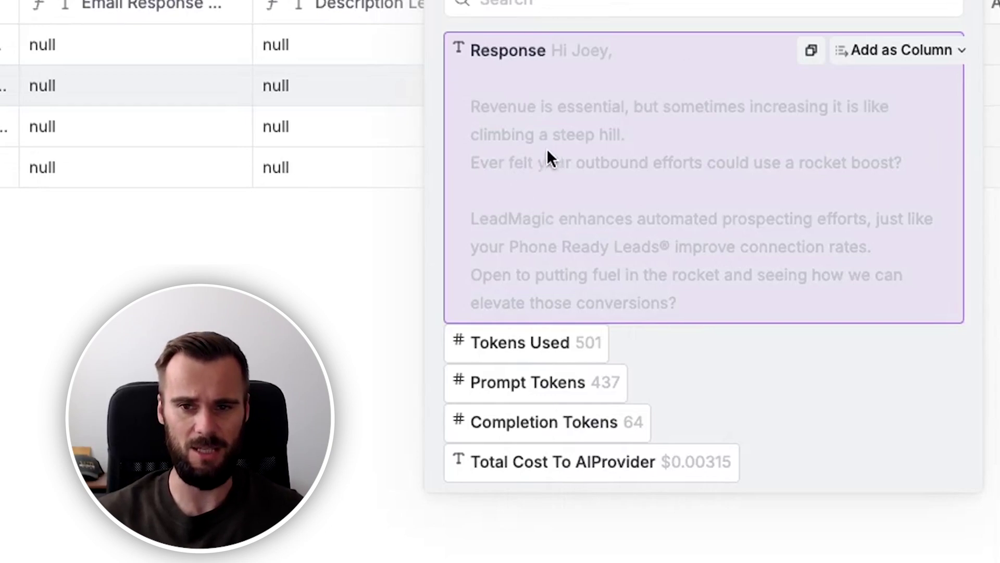
{"action": "left_click_drag", "start_coordinate": [546, 148], "coordinate": [621, 133]}
{"action": "left_click", "coordinate": [626, 133]}
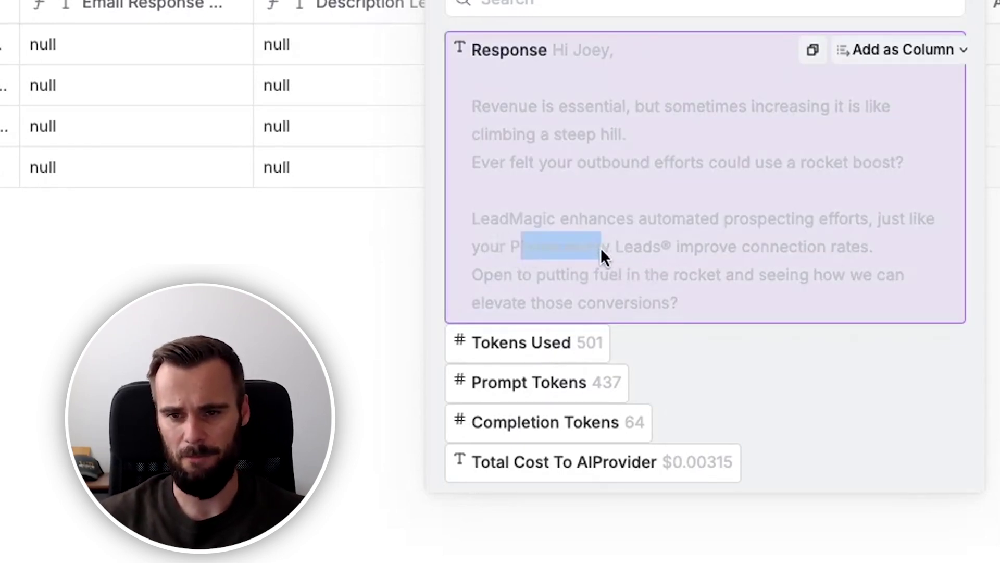
{"action": "left_click", "coordinate": [664, 254]}
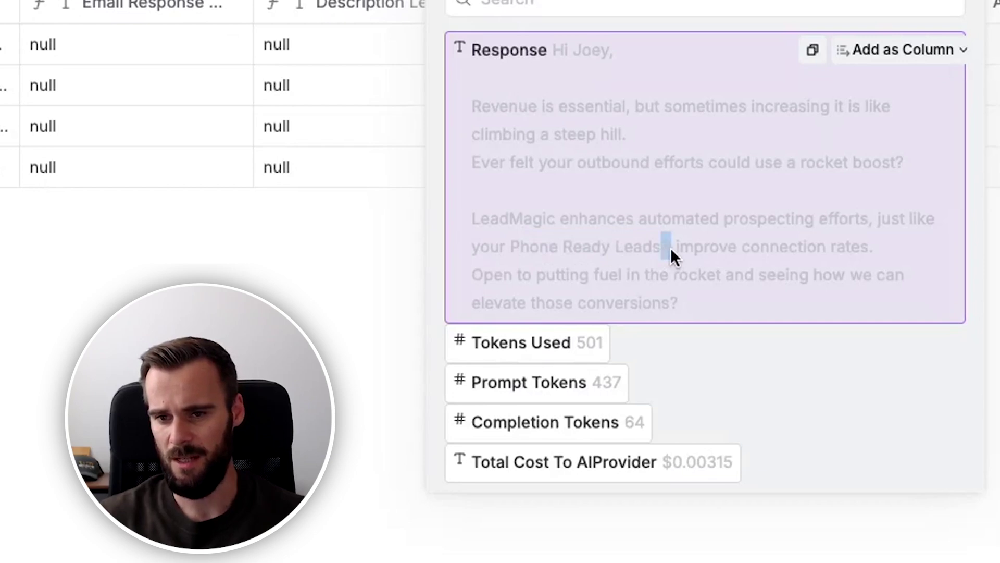
{"action": "left_click", "coordinate": [649, 254]}
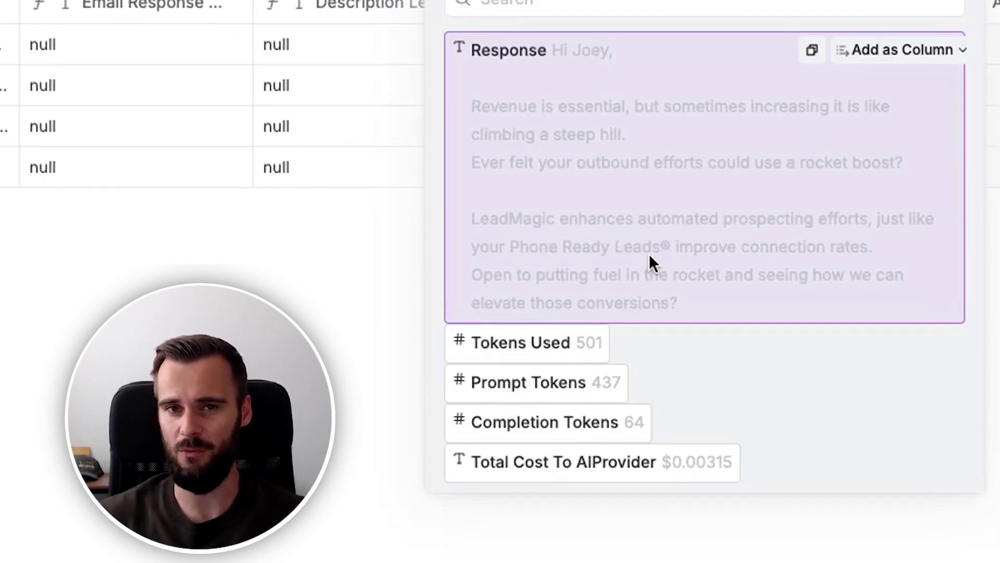
{"action": "left_click", "coordinate": [668, 249]}
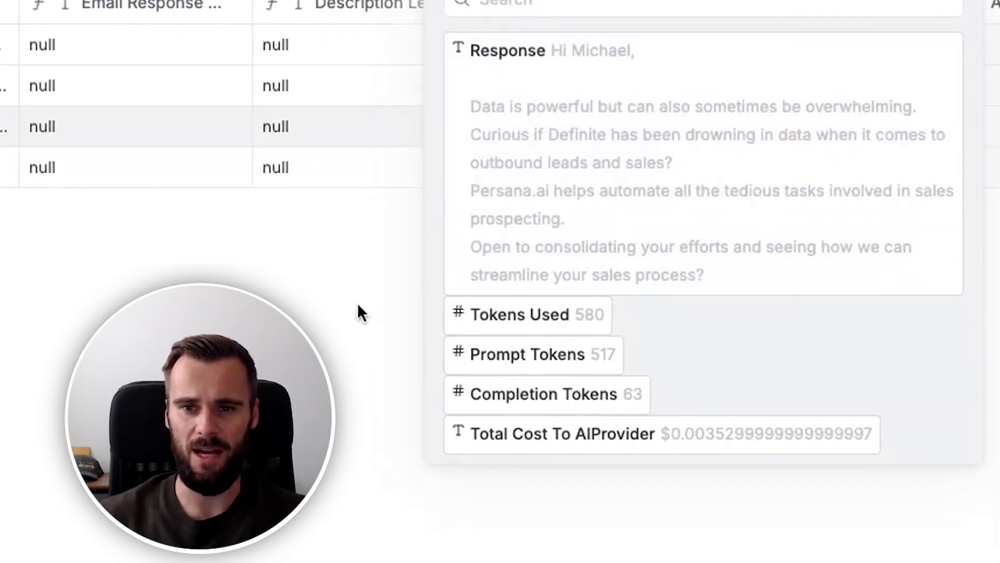
{"action": "left_click_drag", "start_coordinate": [461, 105], "coordinate": [743, 223]}
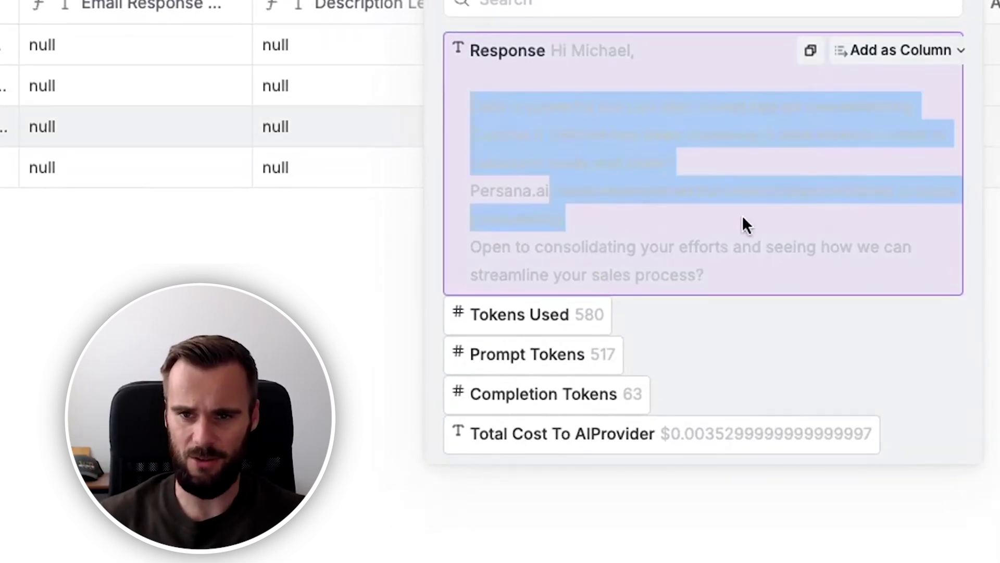
{"action": "left_click", "coordinate": [674, 194]}
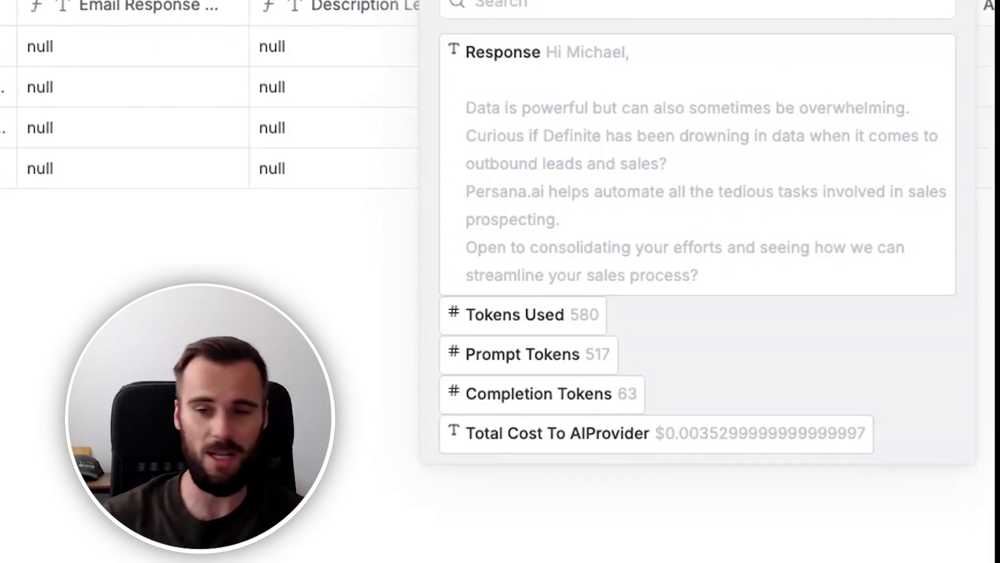
{"action": "left_click", "coordinate": [2, 169]}
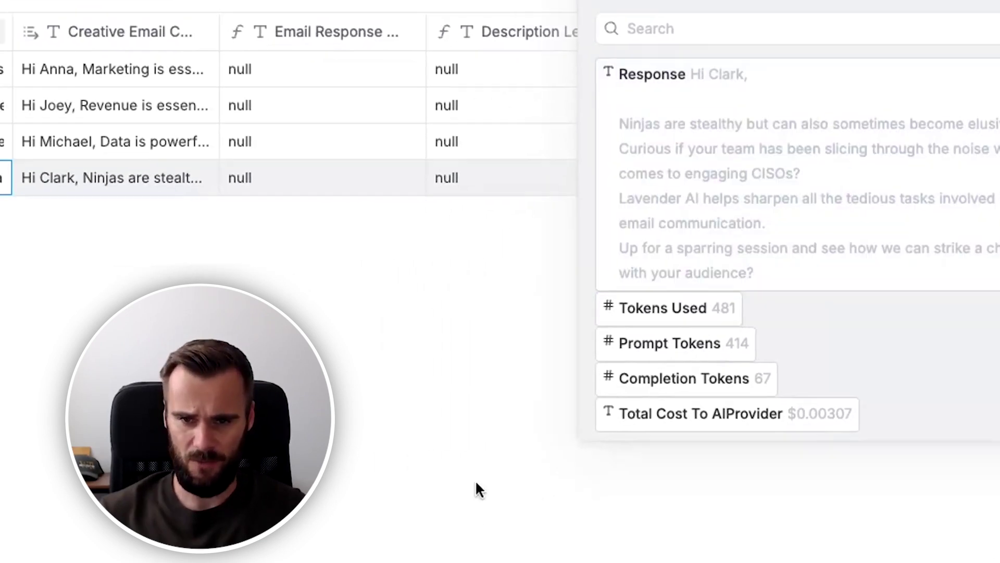
{"action": "scroll", "coordinate": [287, 125], "scroll_direction": "left", "scroll_amount": 5}
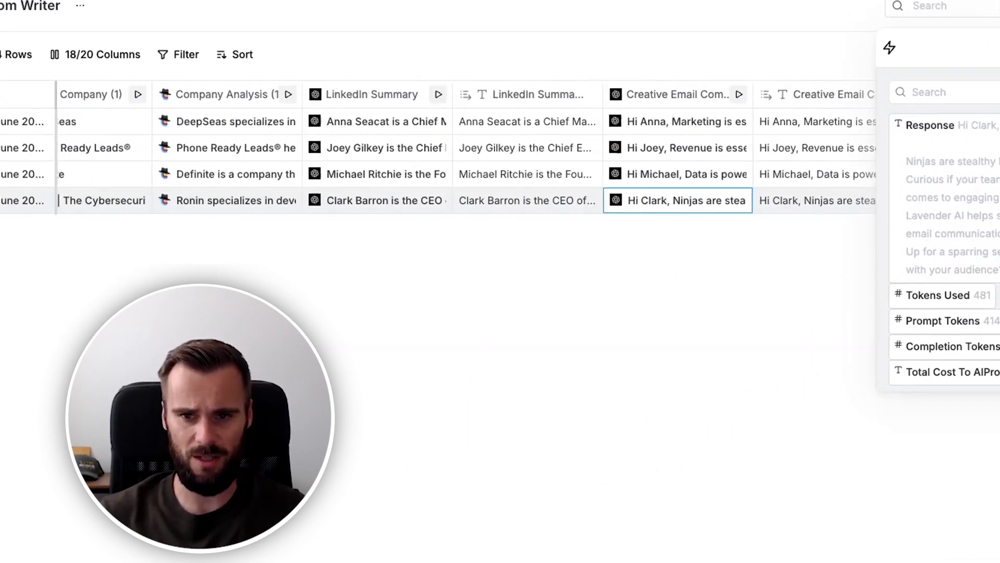
{"action": "scroll", "coordinate": [623, 451], "scroll_direction": "left", "scroll_amount": 2}
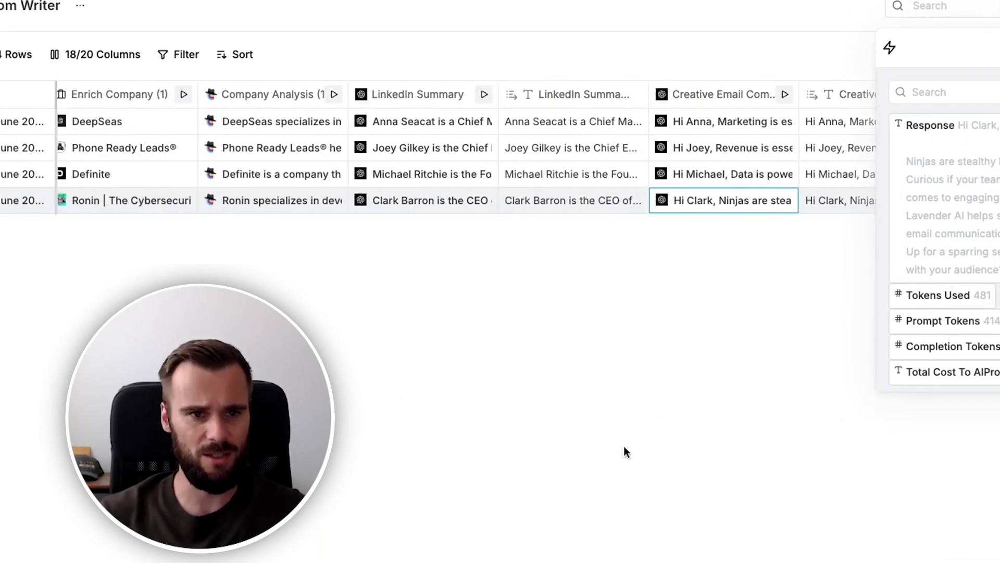
{"action": "left_click", "coordinate": [558, 198]}
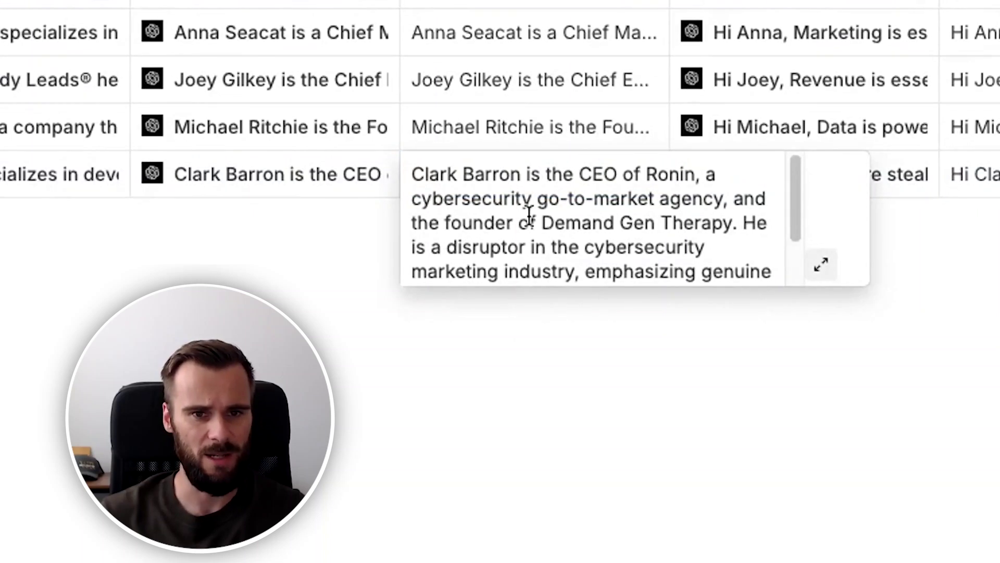
{"action": "scroll", "coordinate": [522, 219], "scroll_direction": "down", "scroll_amount": 1}
{"action": "scroll", "coordinate": [522, 219], "scroll_direction": "down", "scroll_amount": 2}
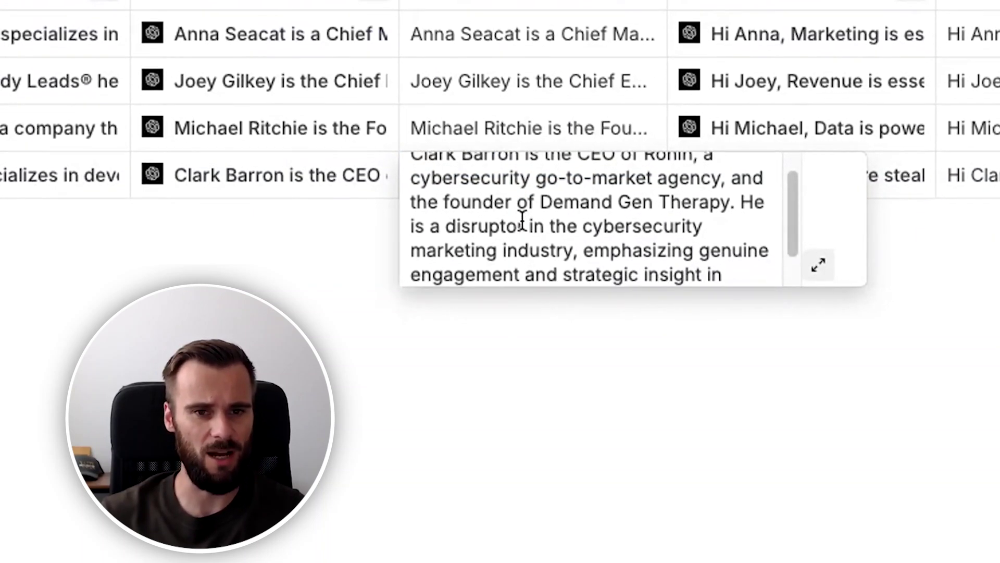
{"action": "scroll", "coordinate": [520, 227], "scroll_direction": "up", "scroll_amount": 3}
{"action": "left_click", "coordinate": [507, 361]}
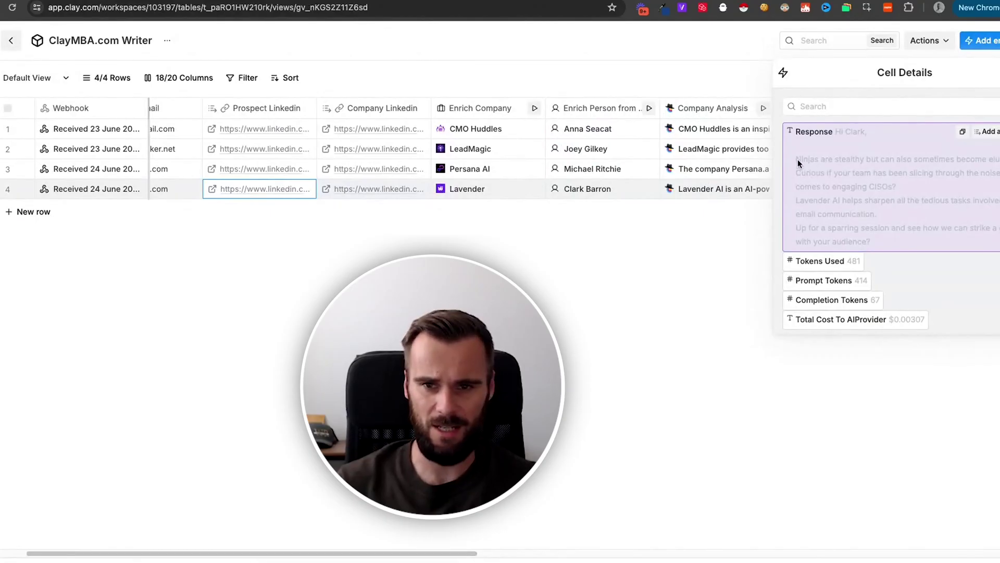
Select an entry on the Google results page for 'who is ronin'.
{"action": "left_click", "coordinate": [798, 159]}
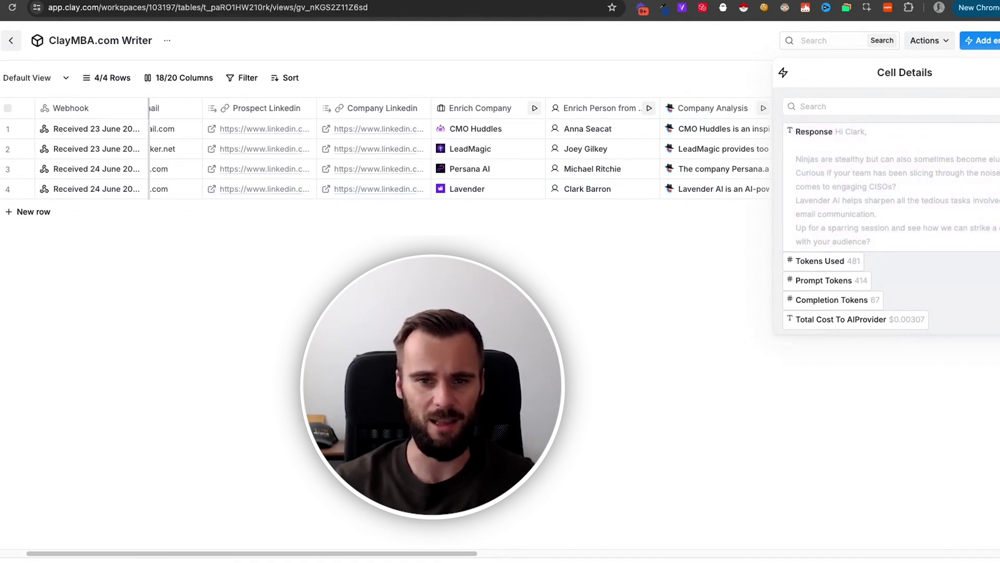
Close the Cell Details panel and drag the table's horizontal scrollbar right to later columns.
{"action": "left_click", "coordinate": [482, 252]}
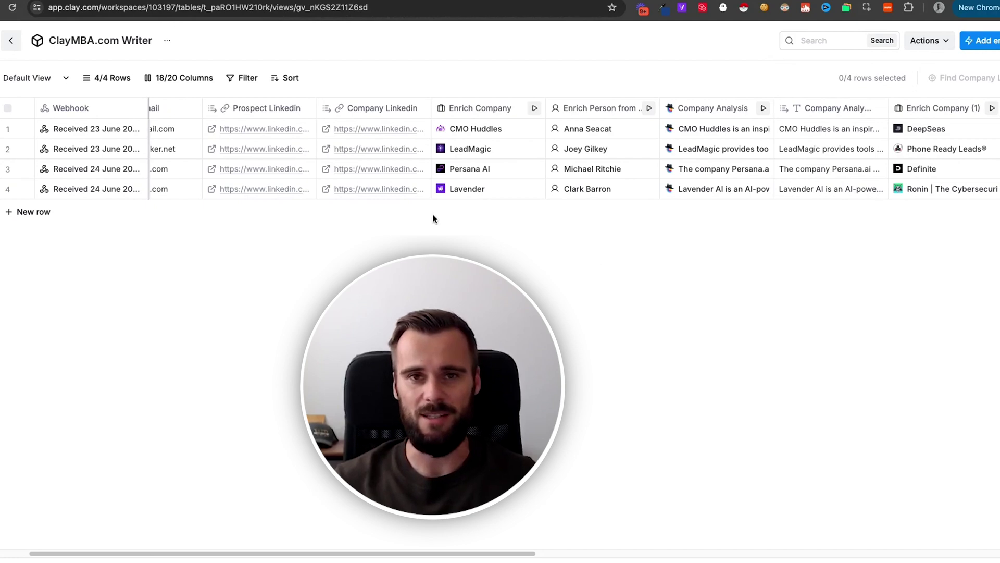
{"action": "left_click_drag", "start_coordinate": [362, 556], "coordinate": [573, 555]}
{"action": "left_click_drag", "start_coordinate": [480, 554], "coordinate": [630, 542]}
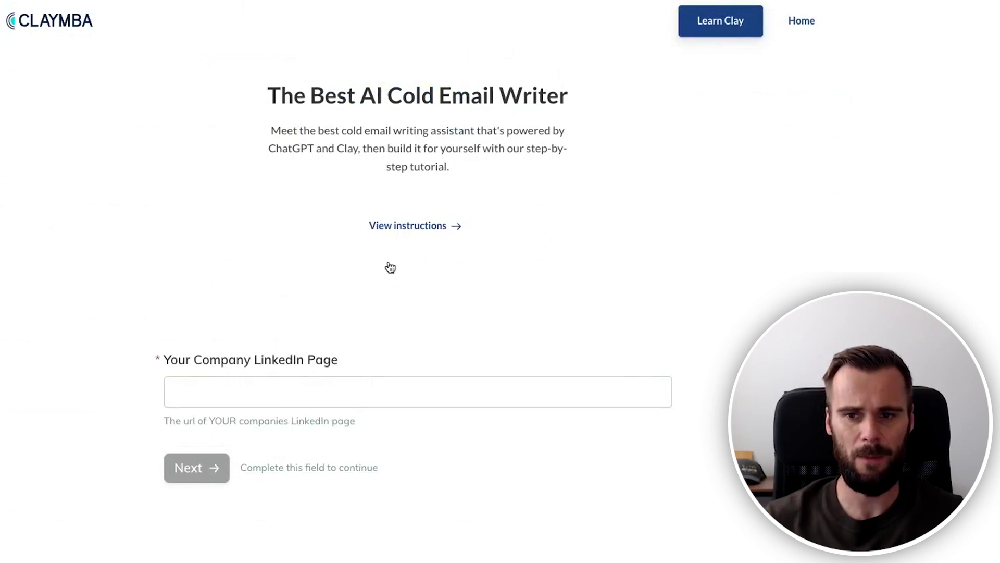
Submit the ClayMBA form with the pasted company and prospect LinkedIn URLs and an email address.
{"action": "left_click", "coordinate": [275, 393]}
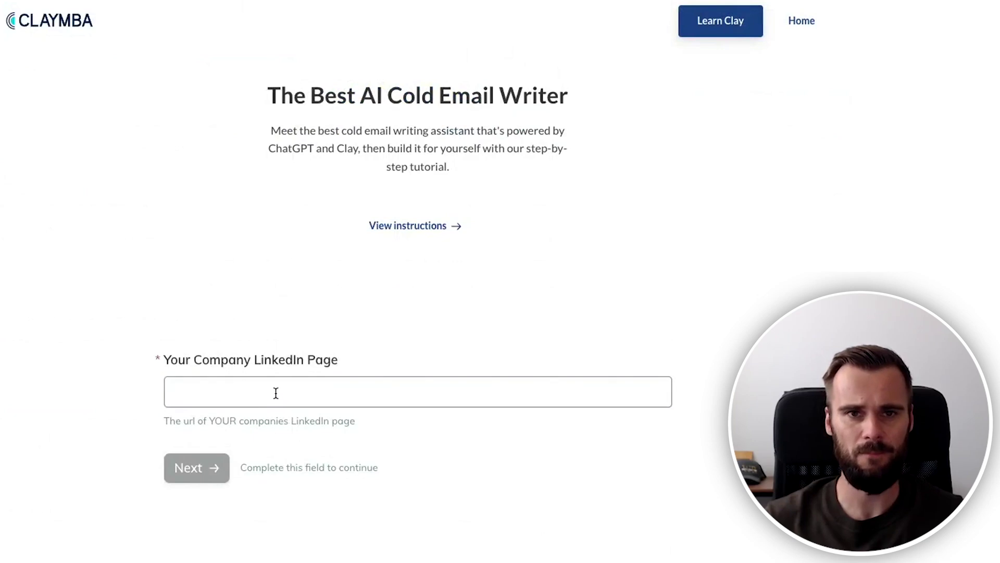
{"action": "type", "text": "https://www.linkedin.com/company/goheydigital/"}
{"action": "key", "text": "Return"}
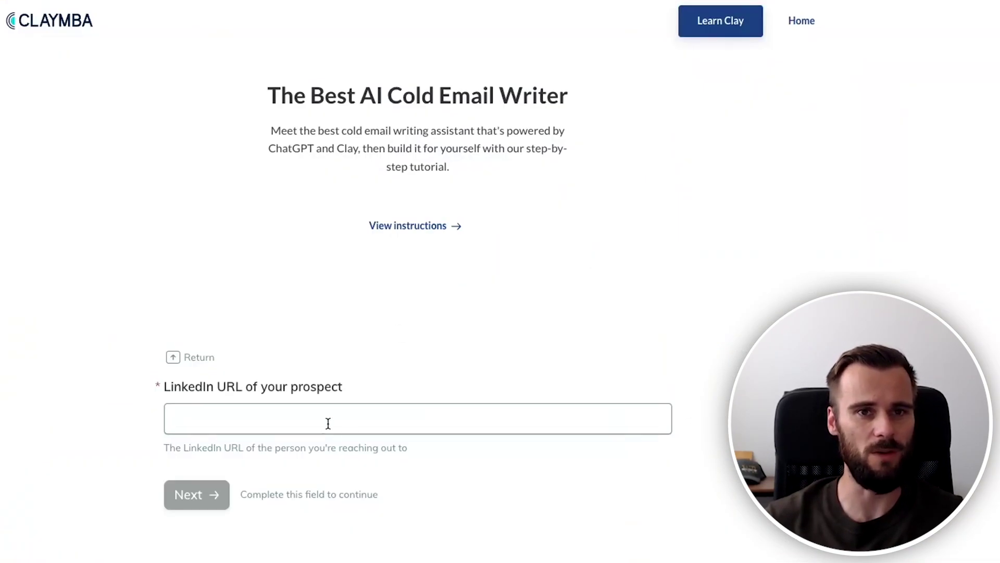
{"action": "key", "text": "Return"}
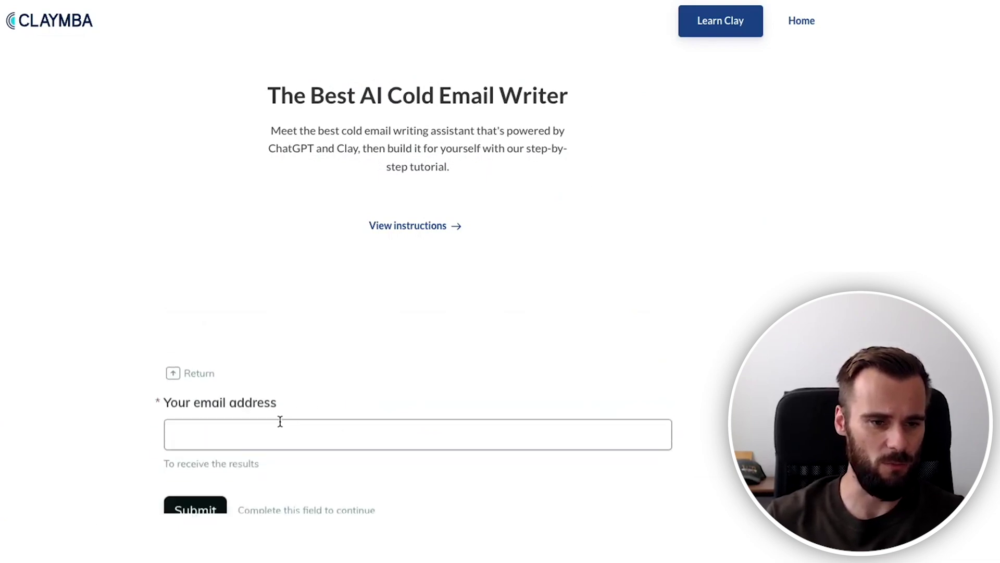
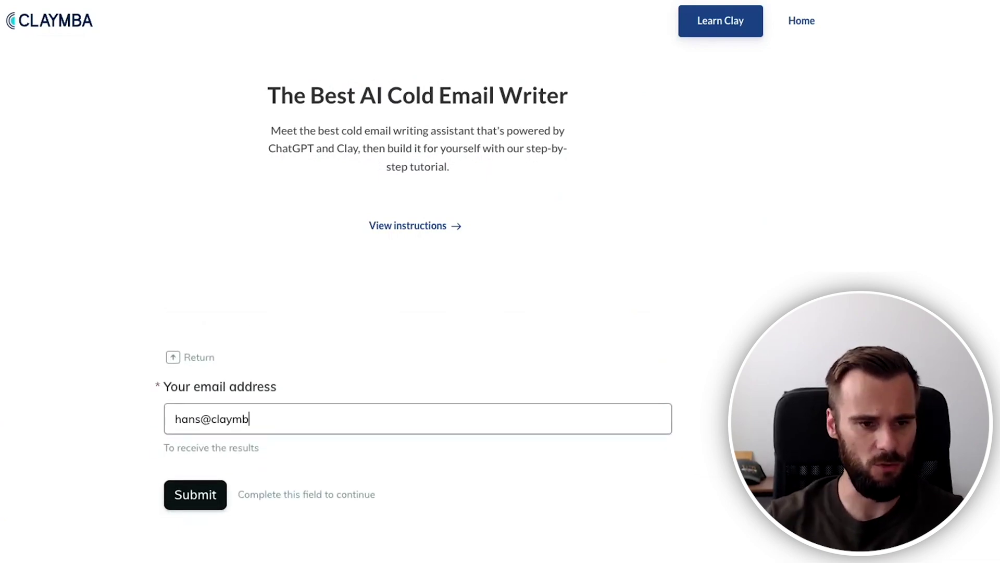
{"action": "key", "text": "Return"}
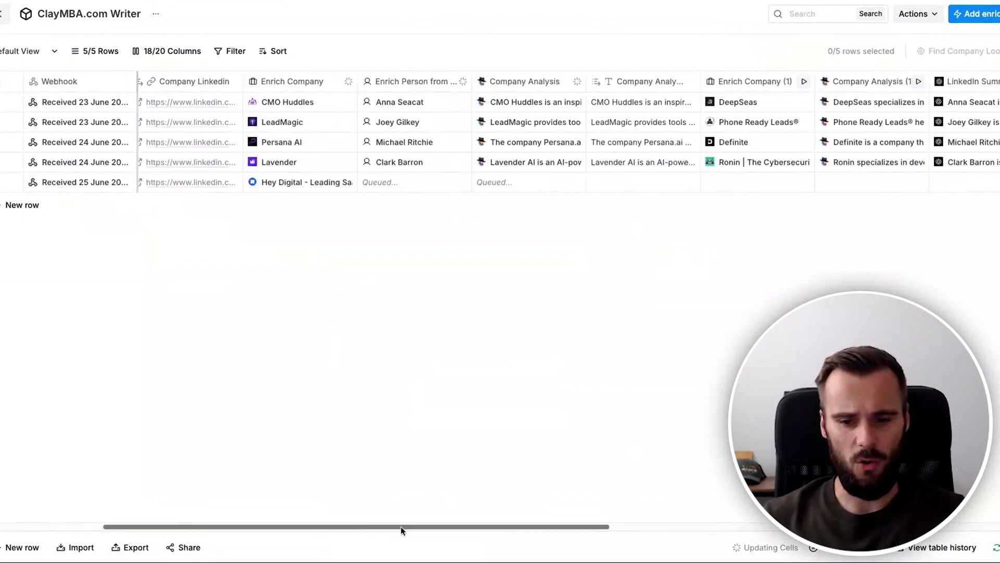
Scroll across the table to watch row 5's enrichment columns and creative email fill in.
{"action": "left_click_drag", "start_coordinate": [401, 527], "coordinate": [267, 527]}
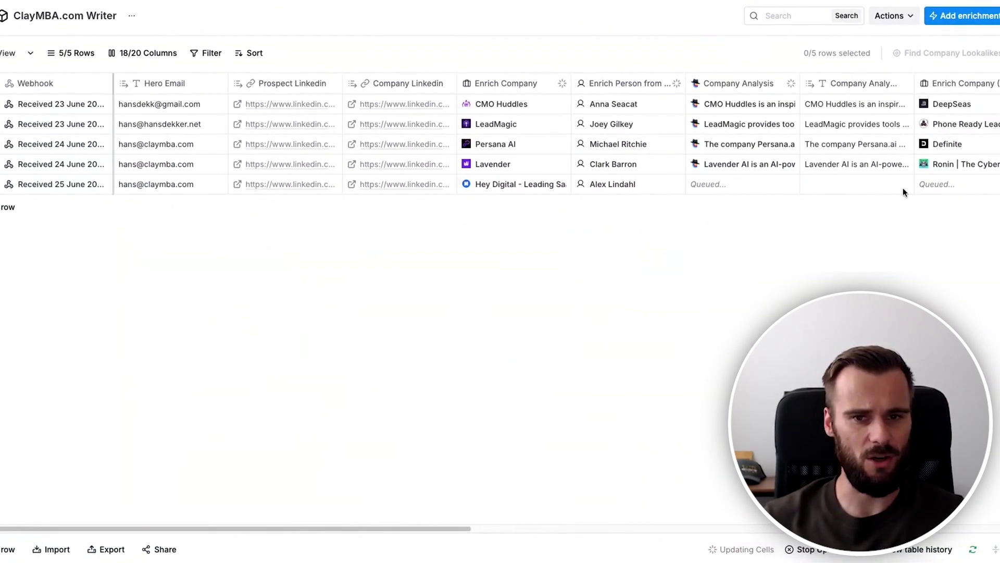
{"action": "left_click_drag", "start_coordinate": [224, 530], "coordinate": [418, 528]}
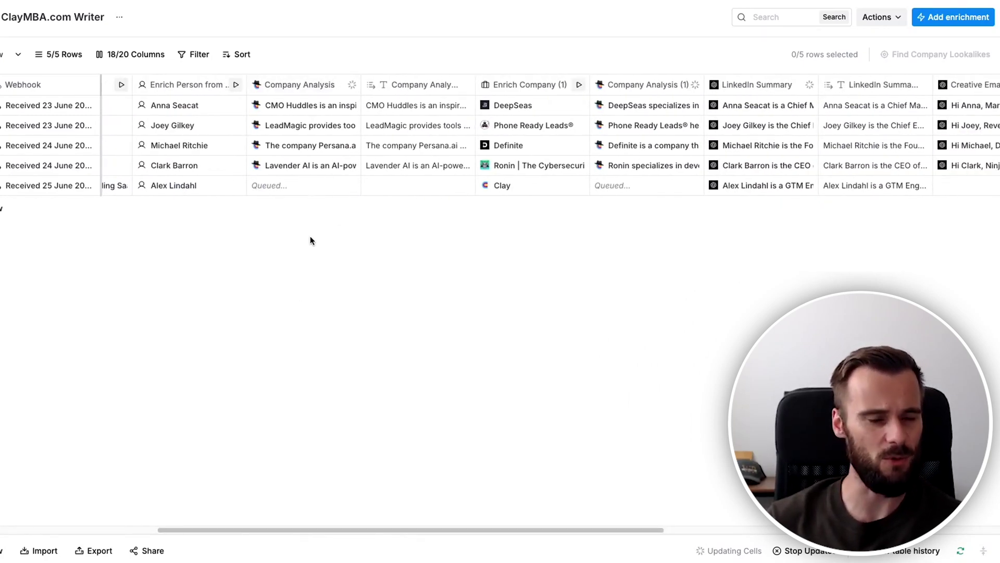
{"action": "left_click_drag", "start_coordinate": [400, 530], "coordinate": [748, 533]}
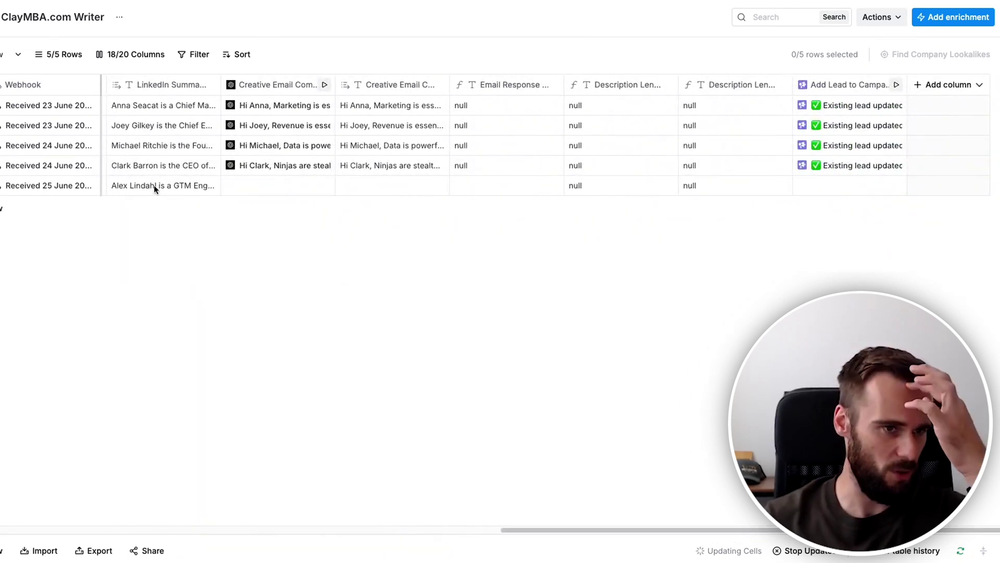
{"action": "mouse_move", "coordinate": [649, 529]}
{"action": "left_mouse_down"}
{"action": "mouse_move", "coordinate": [408, 526]}
{"action": "mouse_move", "coordinate": [664, 533]}
{"action": "left_mouse_up"}
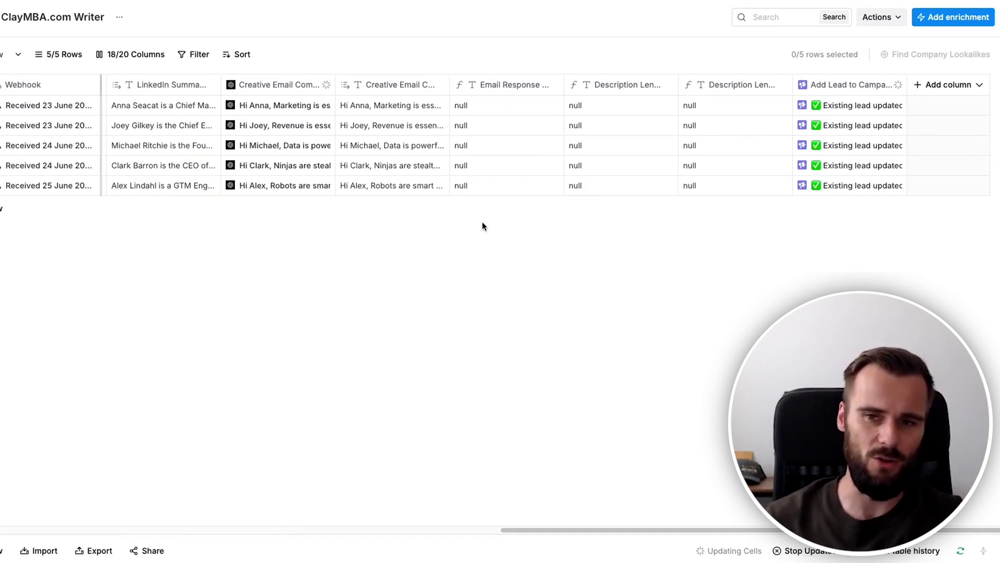
{"action": "left_click", "coordinate": [373, 186]}
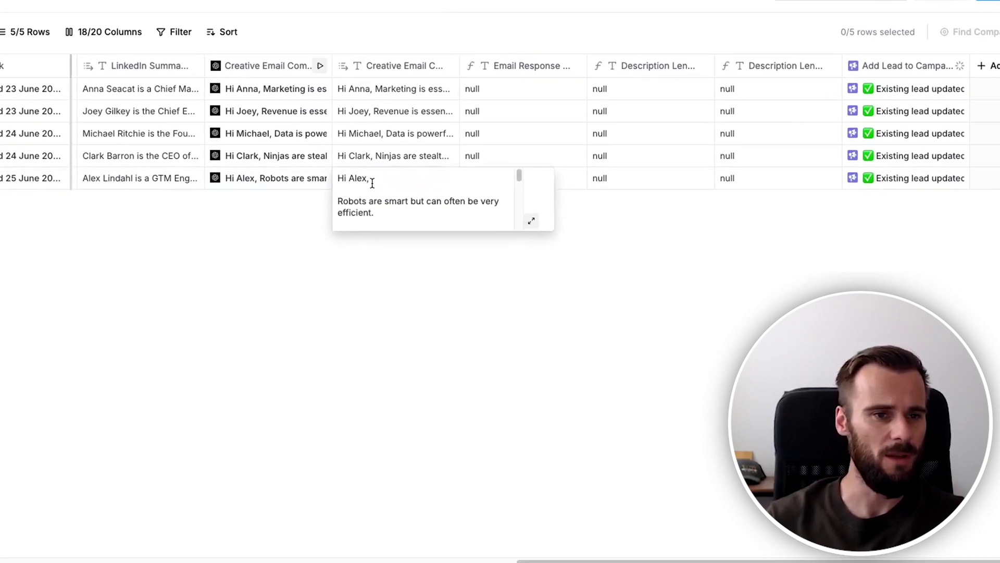
{"action": "left_click", "coordinate": [513, 214]}
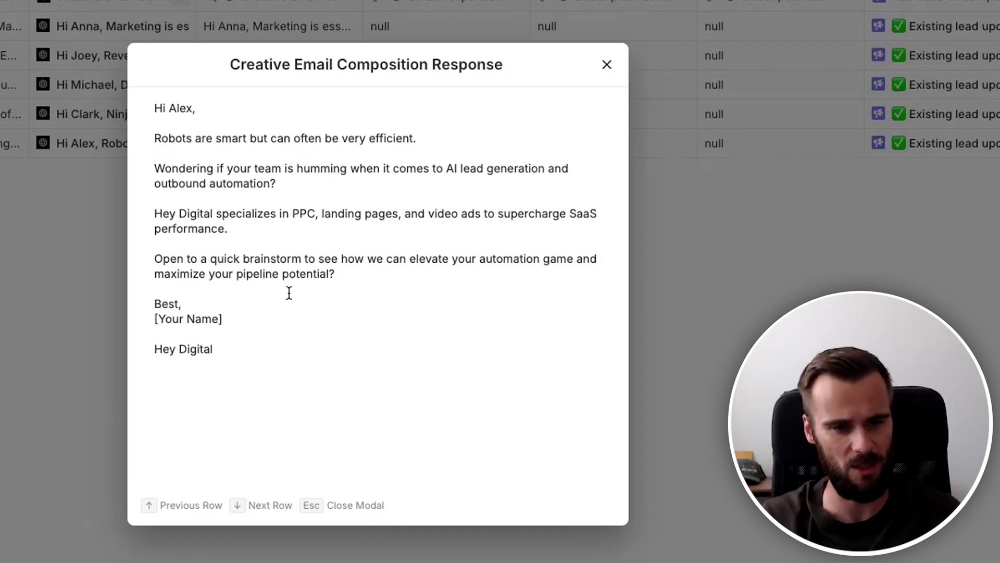
{"action": "left_click", "coordinate": [277, 318]}
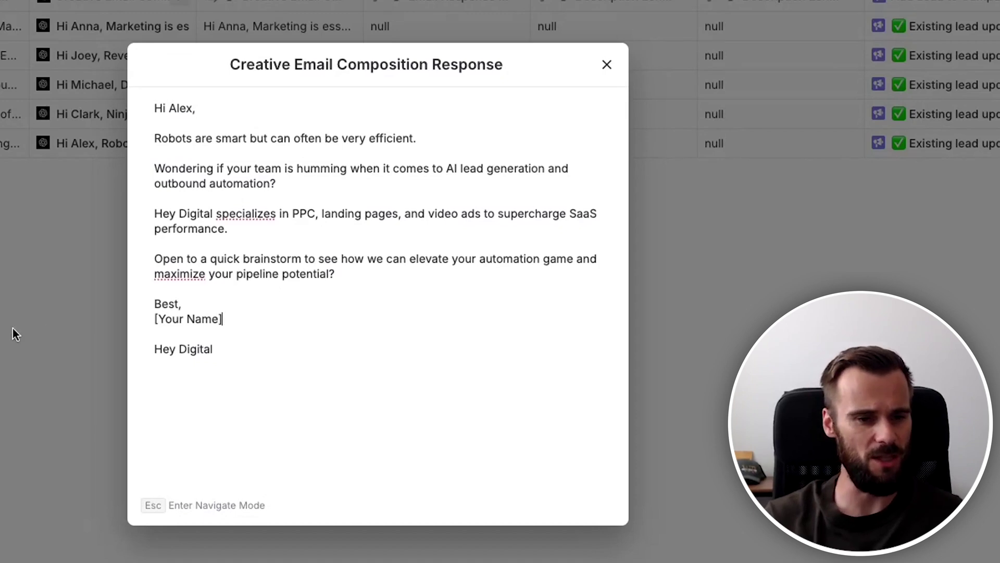
{"action": "key", "text": "Escape"}
{"action": "left_click", "coordinate": [607, 65]}
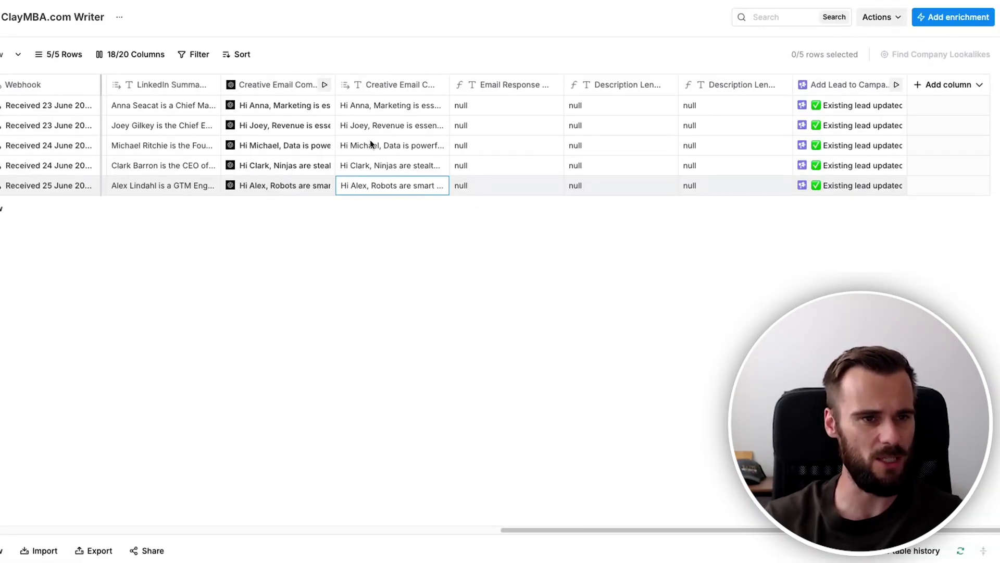
Rerun row 5's Creative Email Composition and read the new rocket-ship-themed email in full.
{"action": "left_click", "coordinate": [323, 187]}
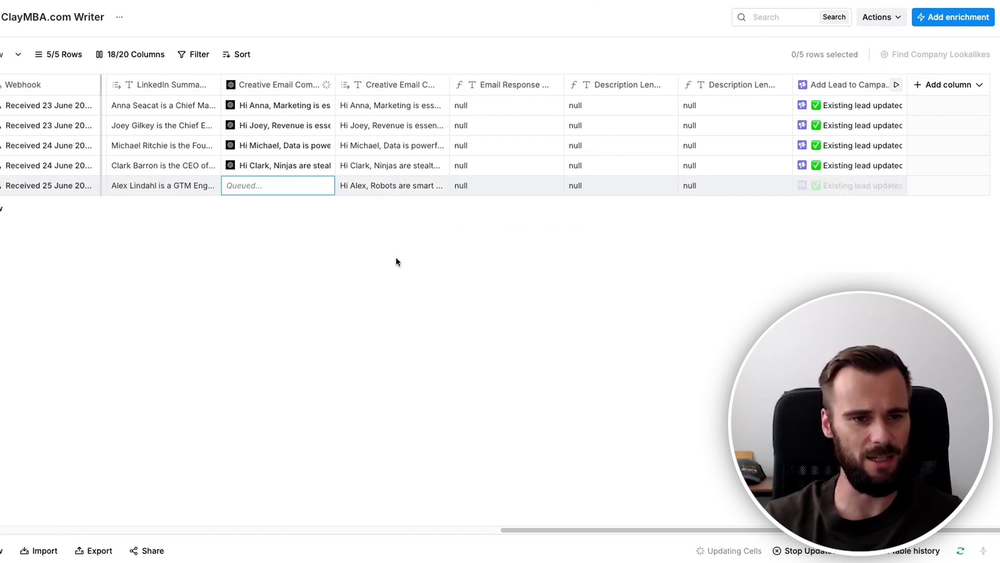
{"action": "scroll", "coordinate": [633, 527], "scroll_direction": "left", "scroll_amount": 2}
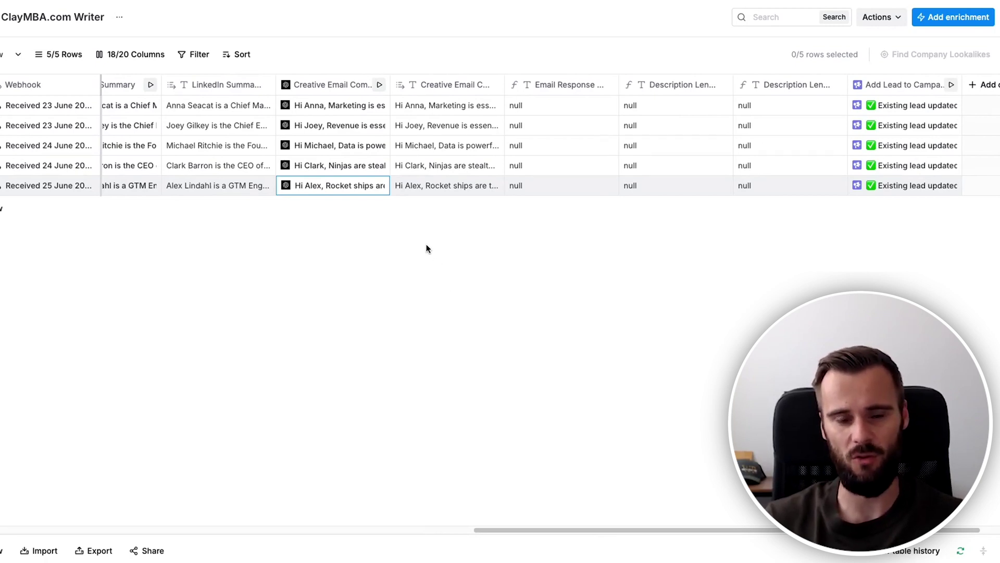
{"action": "left_click", "coordinate": [438, 185]}
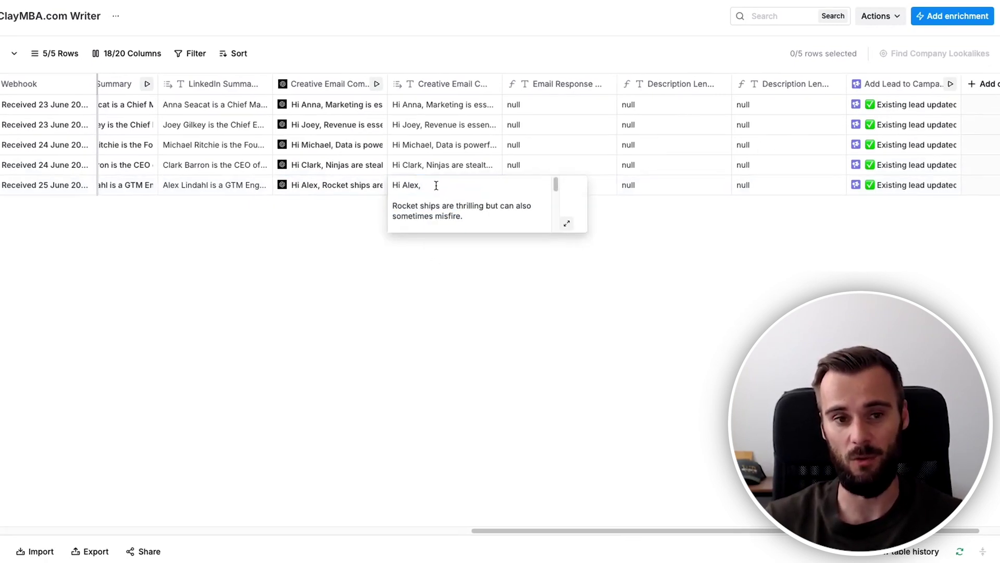
{"action": "left_click", "coordinate": [567, 223]}
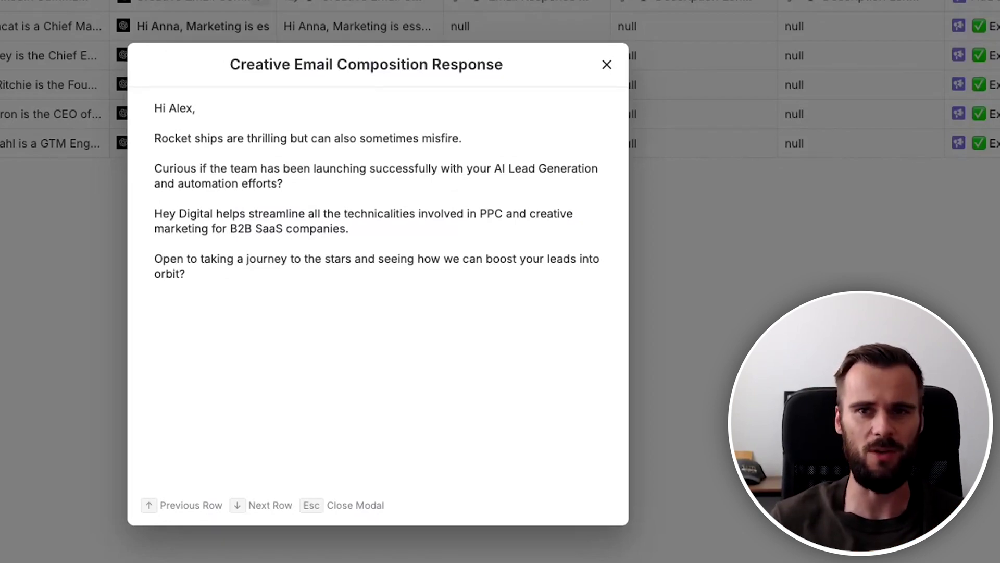
{"action": "key", "text": "Escape"}
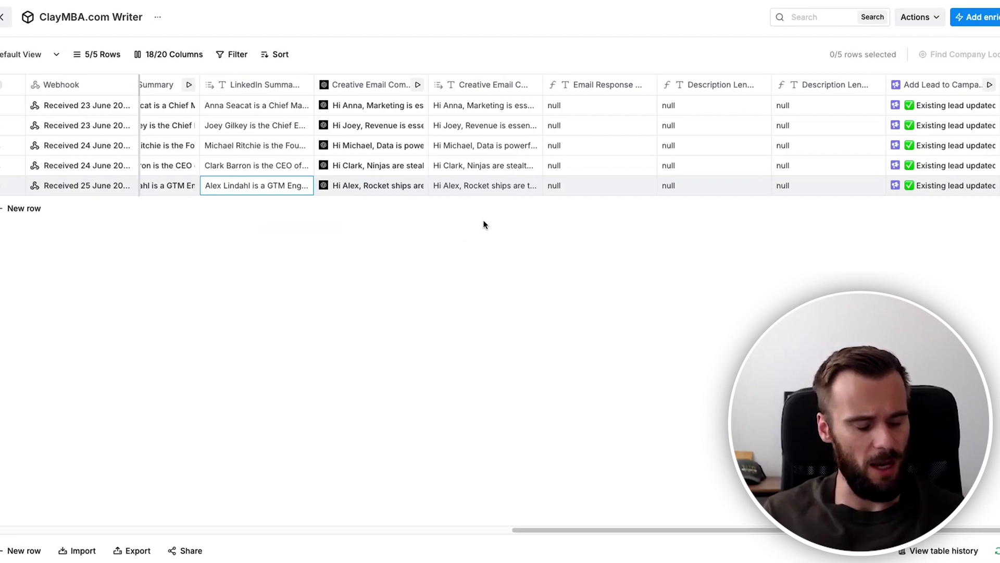